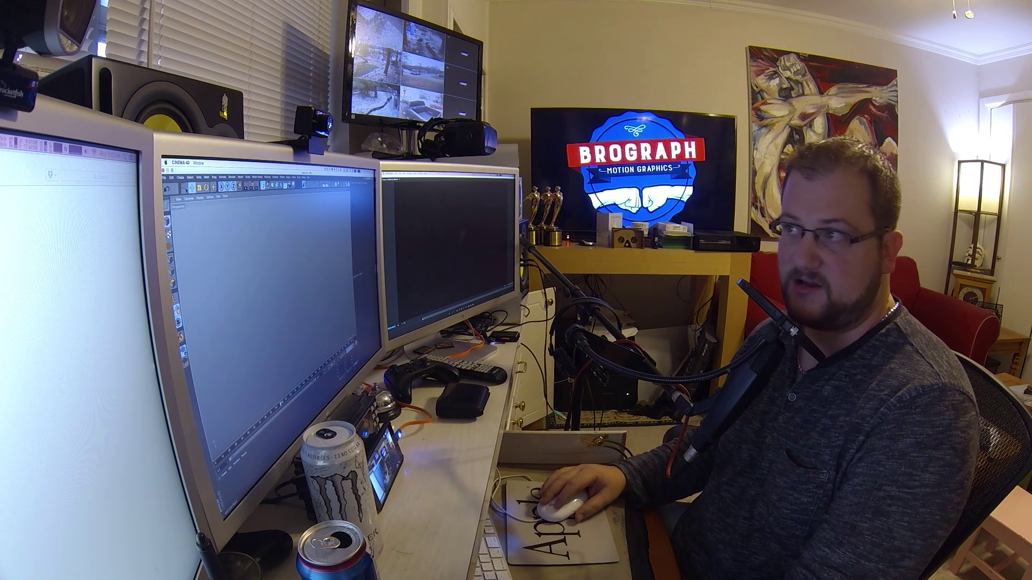
Add a Cube primitive to the empty scene from the primitives palette
{"action": "left_click", "coordinate": [267, 185]}
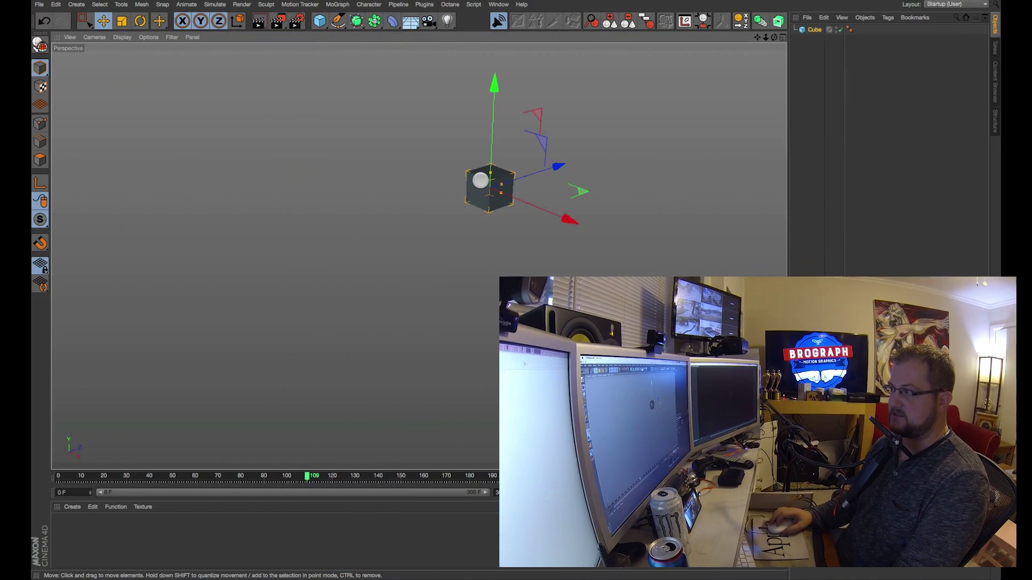
Make the Cube editable and delete its top face in Polygons mode
{"action": "scroll", "coordinate": [486, 207], "scroll_direction": "up", "scroll_amount": 6}
{"action": "left_click_drag", "start_coordinate": [585, 165], "coordinate": [580, 170], "text": "alt"}
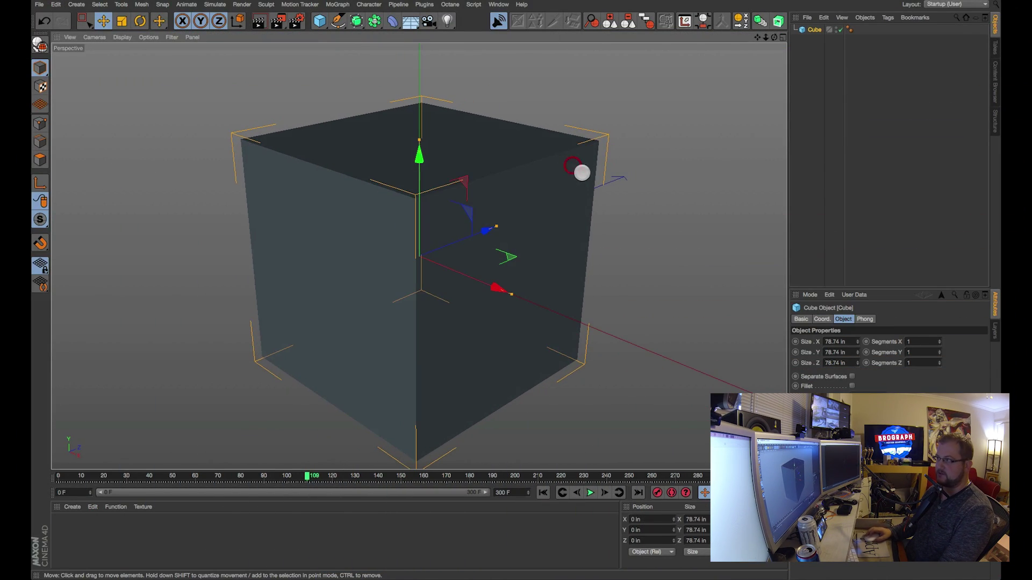
{"action": "left_click", "coordinate": [40, 159]}
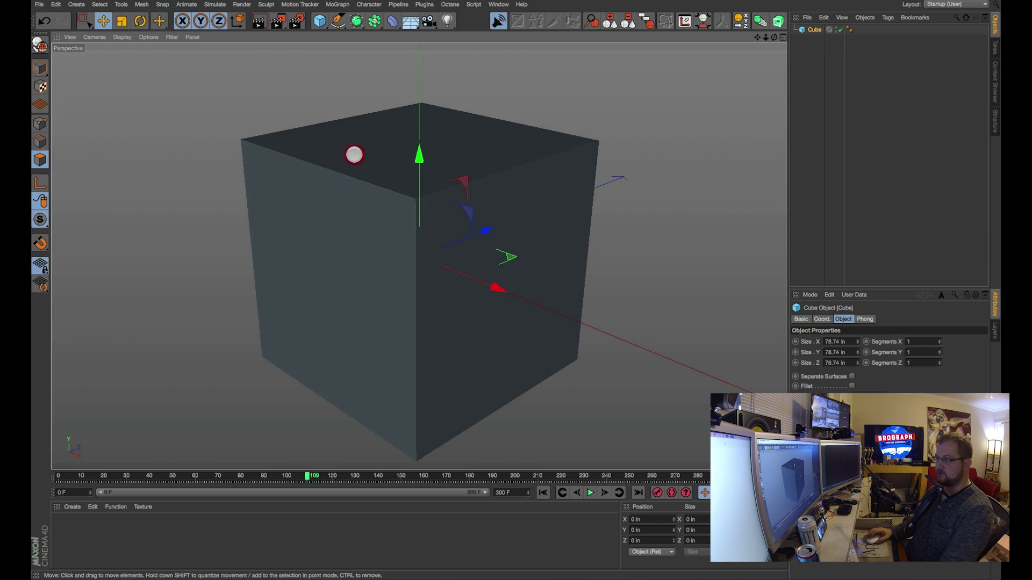
{"action": "left_click", "coordinate": [808, 30]}
{"action": "key", "text": "c"}
{"action": "left_click", "coordinate": [437, 154]}
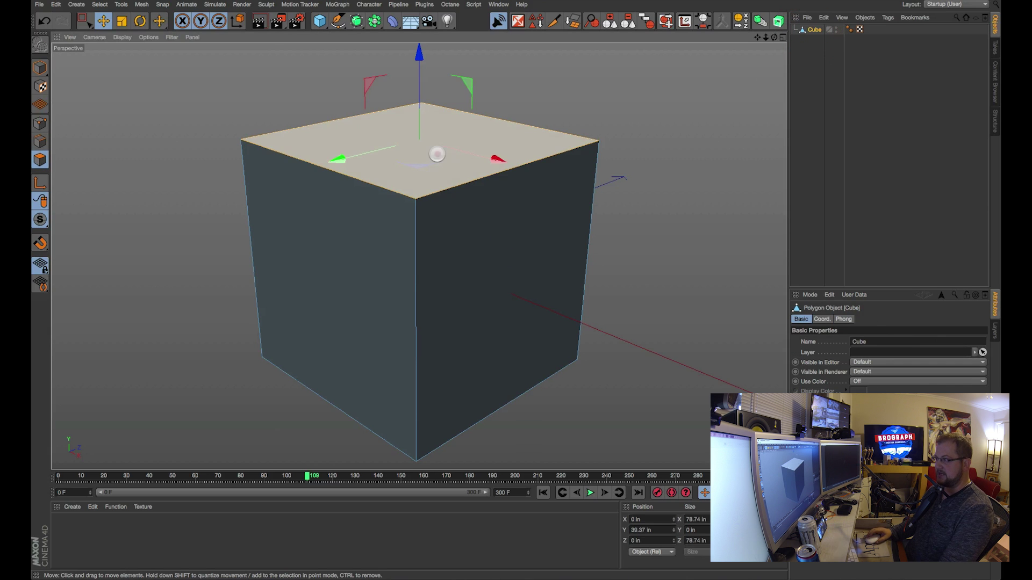
{"action": "key", "text": "Delete"}
Orbit around the open-topped box to check its inside
{"action": "left_click", "coordinate": [519, 177]}
{"action": "scroll", "coordinate": [518, 178], "scroll_direction": "down", "scroll_amount": 2}
{"action": "scroll", "coordinate": [518, 177], "scroll_direction": "down", "scroll_amount": 2}
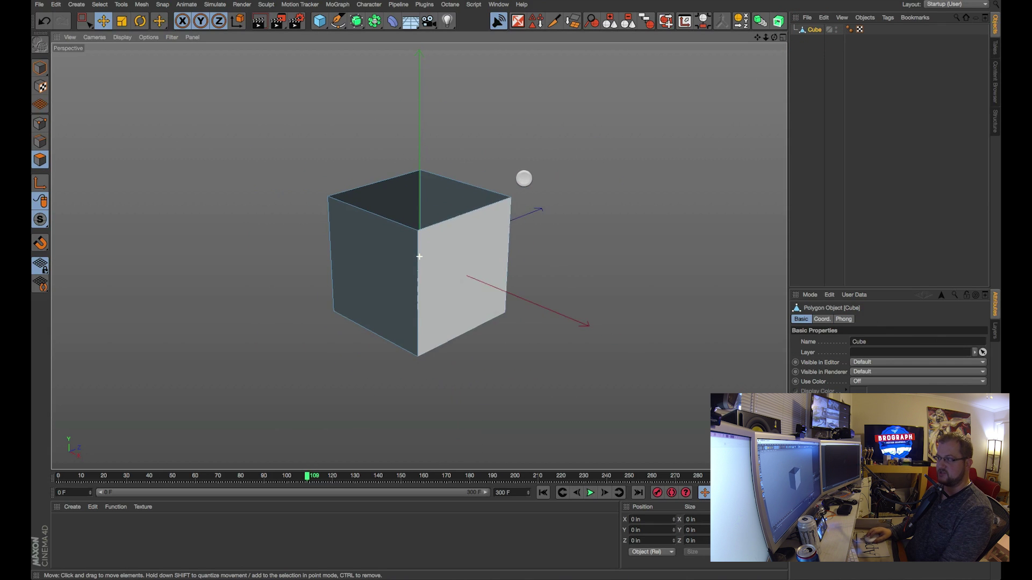
{"action": "left_click_drag", "start_coordinate": [523, 177], "coordinate": [586, 211], "text": "alt"}
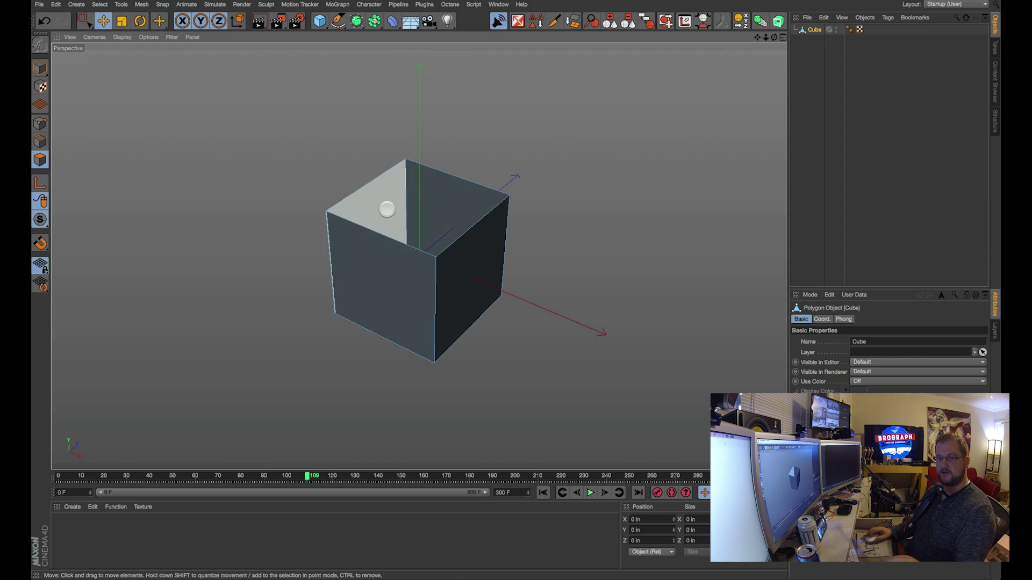
{"action": "left_click_drag", "start_coordinate": [387, 209], "coordinate": [622, 221], "text": "alt"}
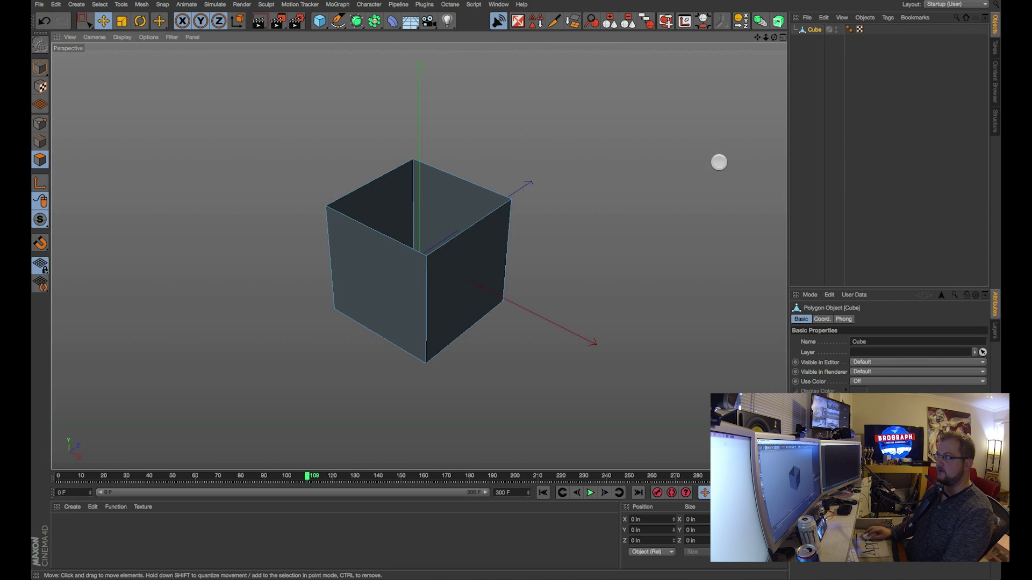
{"action": "left_click", "coordinate": [814, 30]}
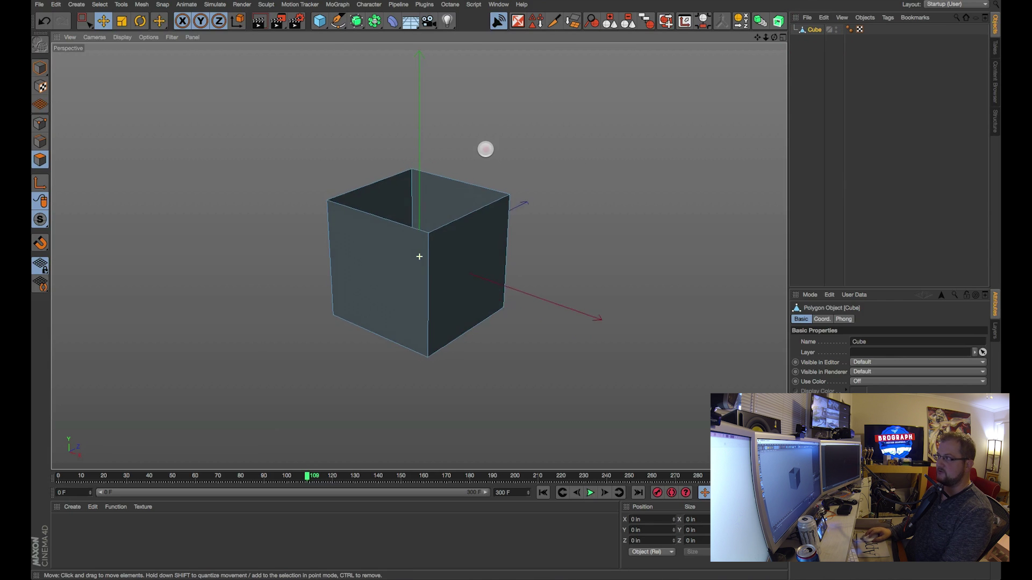
{"action": "left_click_drag", "start_coordinate": [481, 163], "coordinate": [536, 249], "text": "alt"}
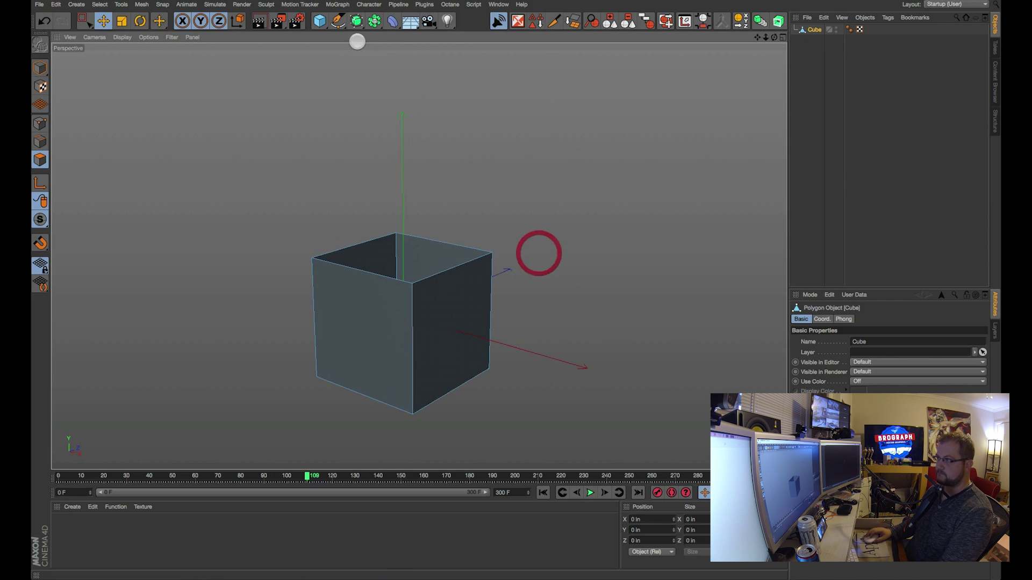
Add a Sphere above the box and scale it down to a small ball
{"action": "left_click_drag", "start_coordinate": [319, 20], "coordinate": [529, 52]}
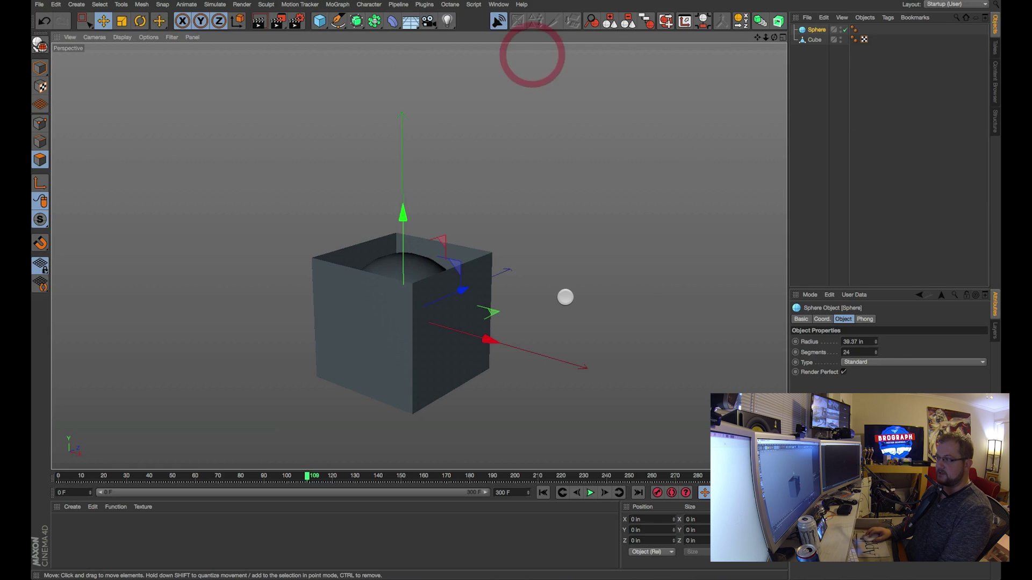
{"action": "left_click_drag", "start_coordinate": [410, 242], "coordinate": [402, 51]}
{"action": "key", "text": "t"}
{"action": "left_click_drag", "start_coordinate": [649, 101], "coordinate": [325, 168]}
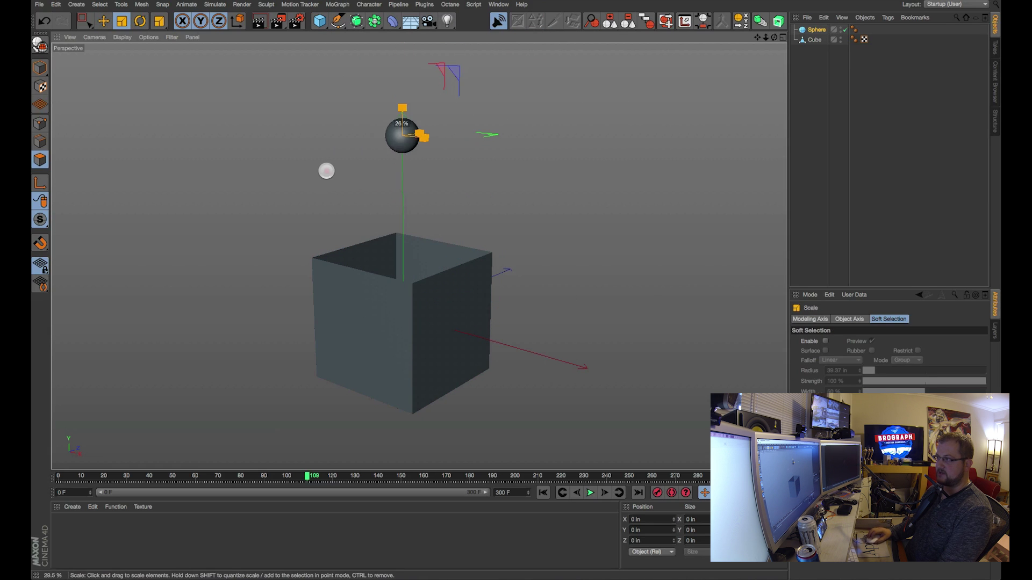
{"action": "key", "text": "r"}
{"action": "scroll", "coordinate": [515, 193], "scroll_direction": "down", "scroll_amount": 3}
{"action": "left_click_drag", "start_coordinate": [515, 194], "coordinate": [572, 211], "text": "alt"}
Add a Cloner holding the Sphere, set it to Grid Array, and lift it above the box
{"action": "left_click", "coordinate": [344, 5]}
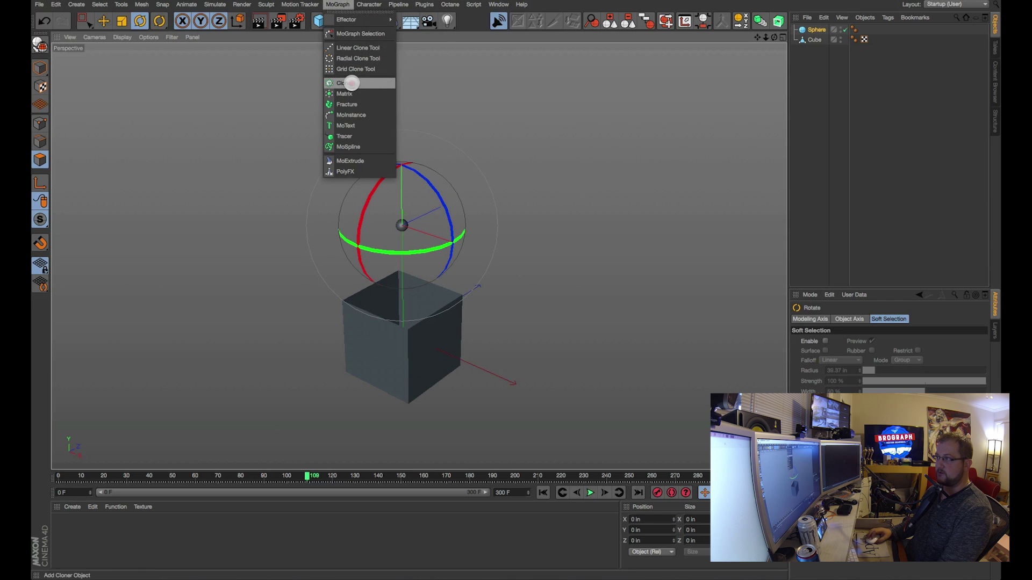
{"action": "left_click", "coordinate": [346, 83]}
{"action": "left_click_drag", "start_coordinate": [808, 39], "coordinate": [814, 30]}
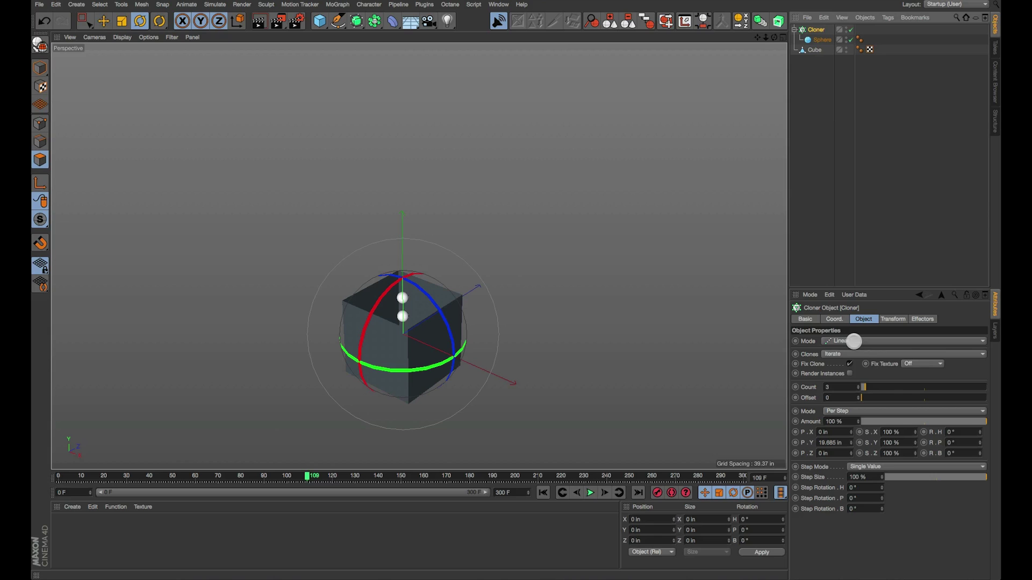
{"action": "left_click", "coordinate": [854, 342]}
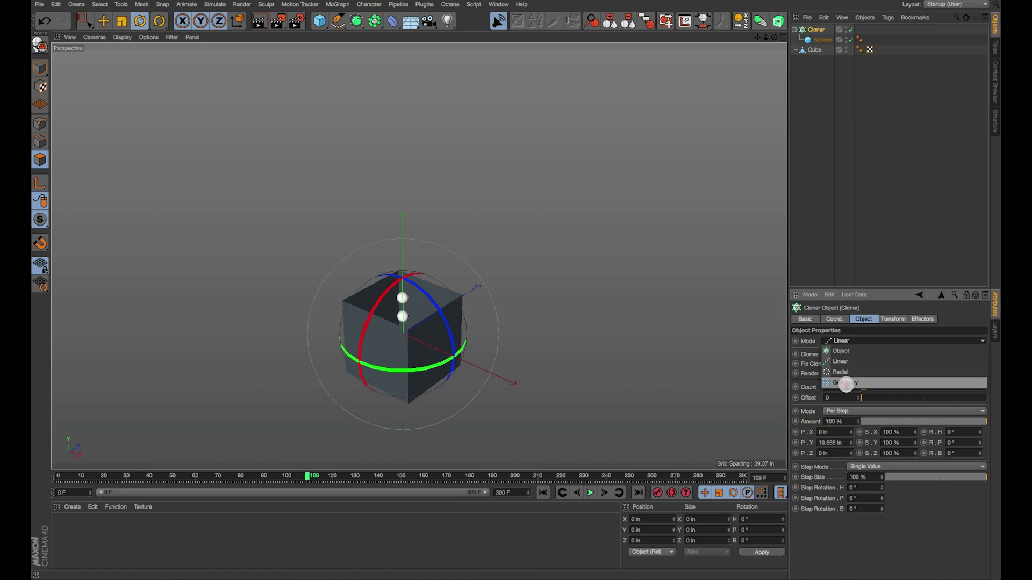
{"action": "left_click", "coordinate": [846, 382]}
{"action": "type", "text": "1"}
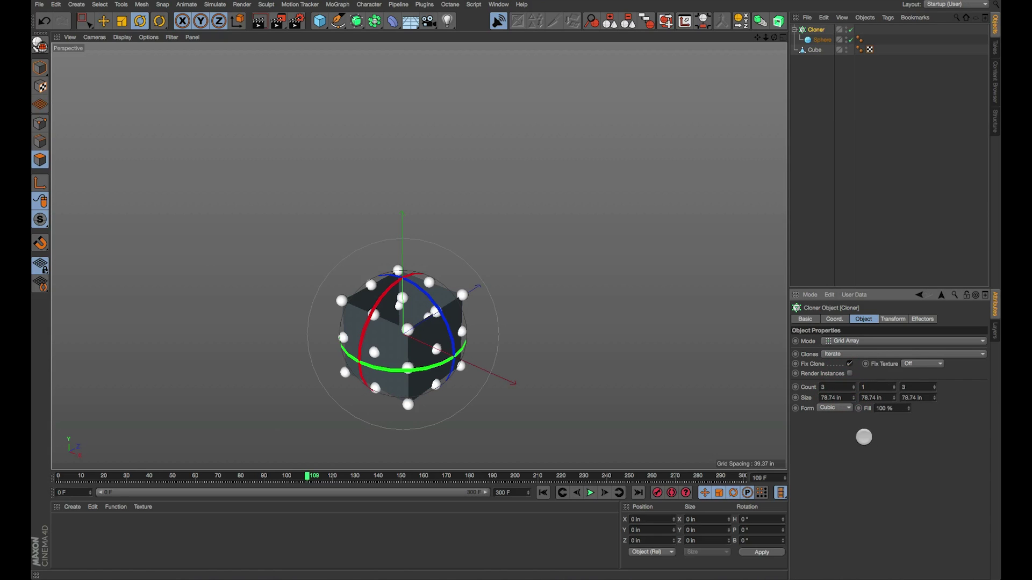
{"action": "left_click", "coordinate": [876, 468]}
{"action": "key", "text": "e"}
{"action": "left_click_drag", "start_coordinate": [399, 251], "coordinate": [399, 142]}
Set the grid to 3 × 20 × 3 clones with spacing 28.74, 241.74 and 32.74 in
{"action": "left_click", "coordinate": [817, 29]}
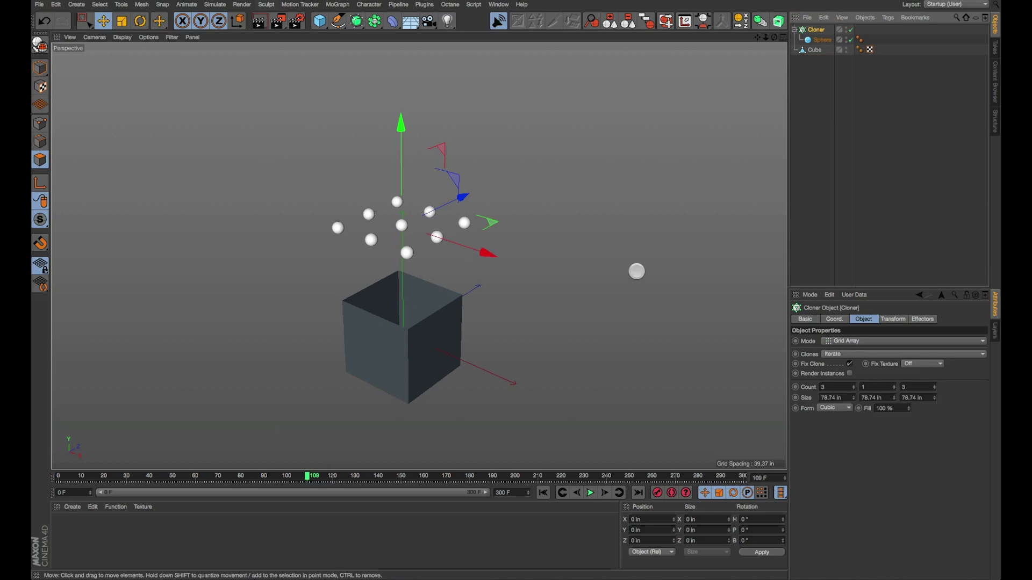
{"action": "left_click_drag", "start_coordinate": [872, 387], "coordinate": [866, 431]}
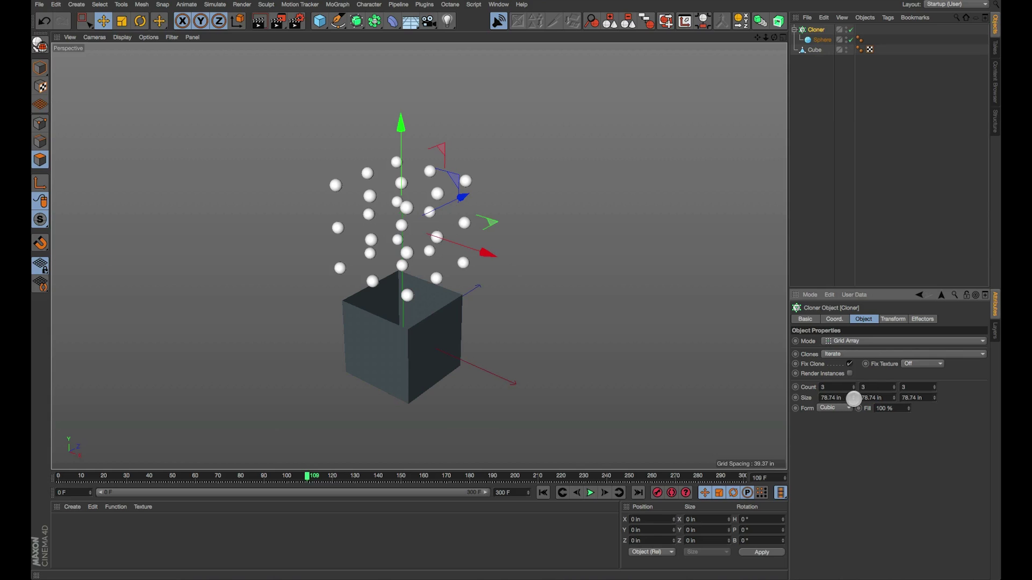
{"action": "left_click_drag", "start_coordinate": [853, 399], "coordinate": [858, 397]}
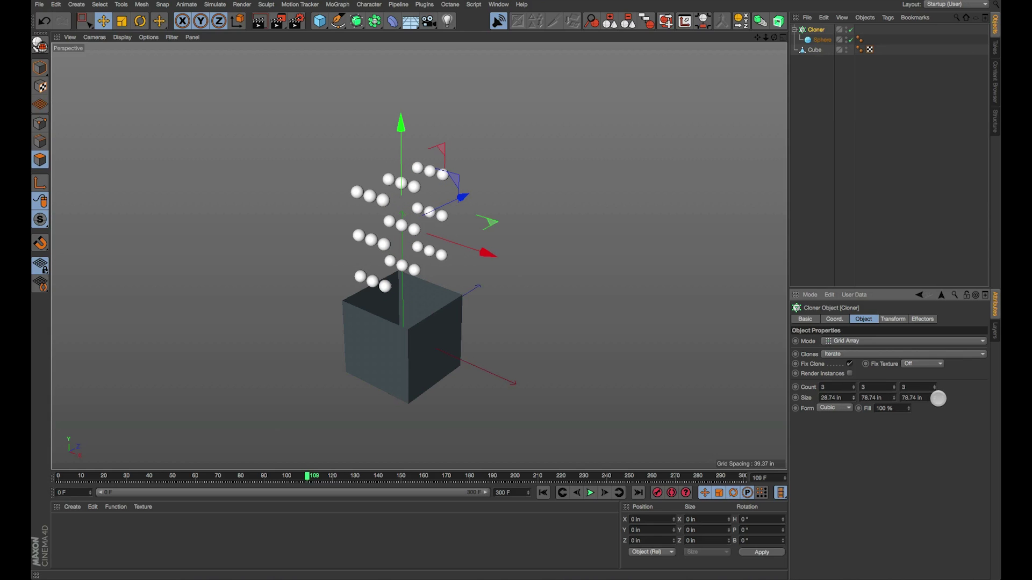
{"action": "left_click_drag", "start_coordinate": [937, 398], "coordinate": [893, 339]}
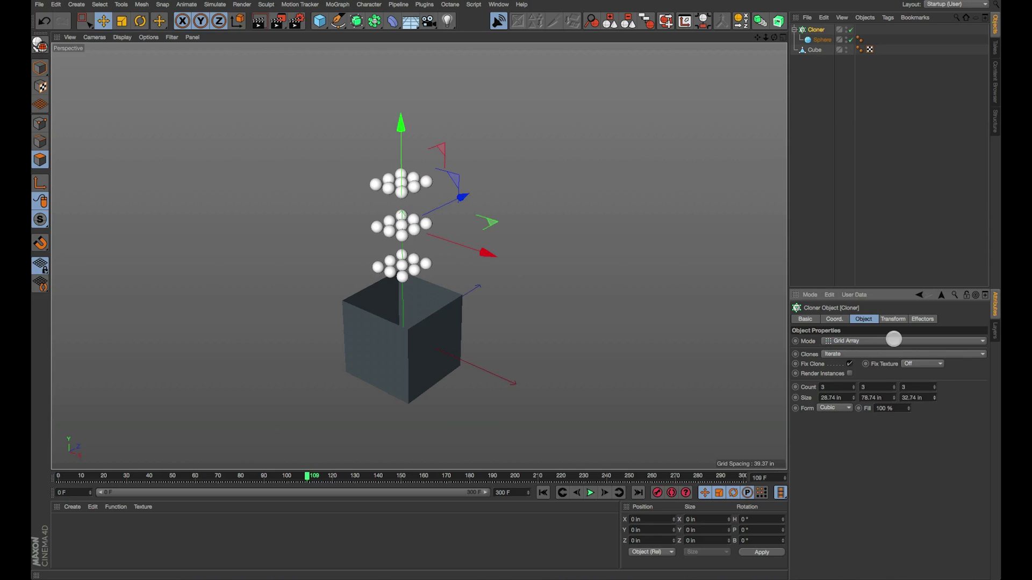
{"action": "mouse_move", "coordinate": [894, 399]}
{"action": "left_mouse_down"}
{"action": "mouse_move", "coordinate": [899, 387]}
{"action": "mouse_move", "coordinate": [908, 399]}
{"action": "mouse_move", "coordinate": [900, 388]}
{"action": "mouse_move", "coordinate": [898, 401]}
{"action": "mouse_move", "coordinate": [919, 401]}
{"action": "mouse_move", "coordinate": [890, 387]}
{"action": "left_mouse_up"}
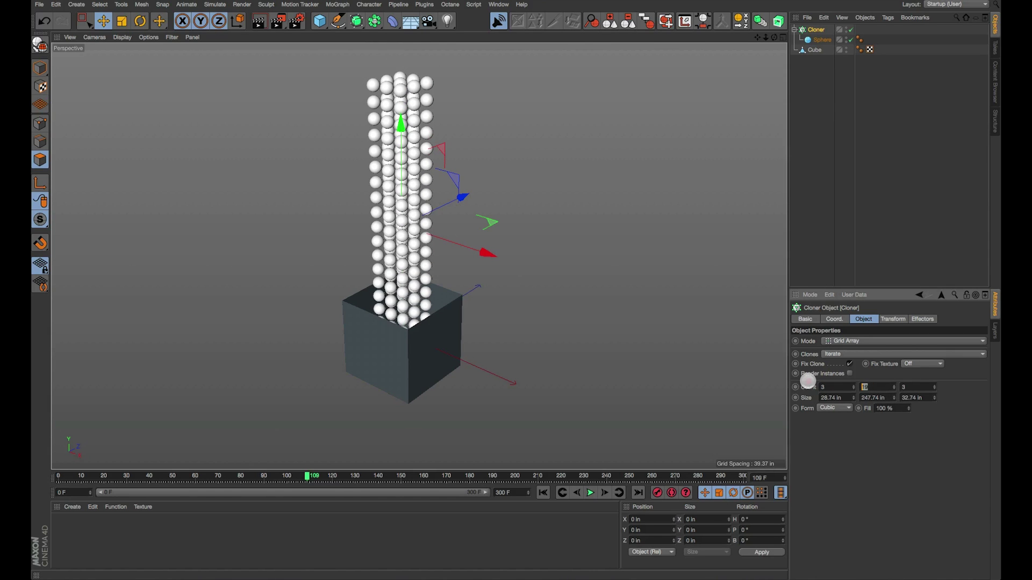
{"action": "type", "text": "20"}
{"action": "key", "text": "Return"}
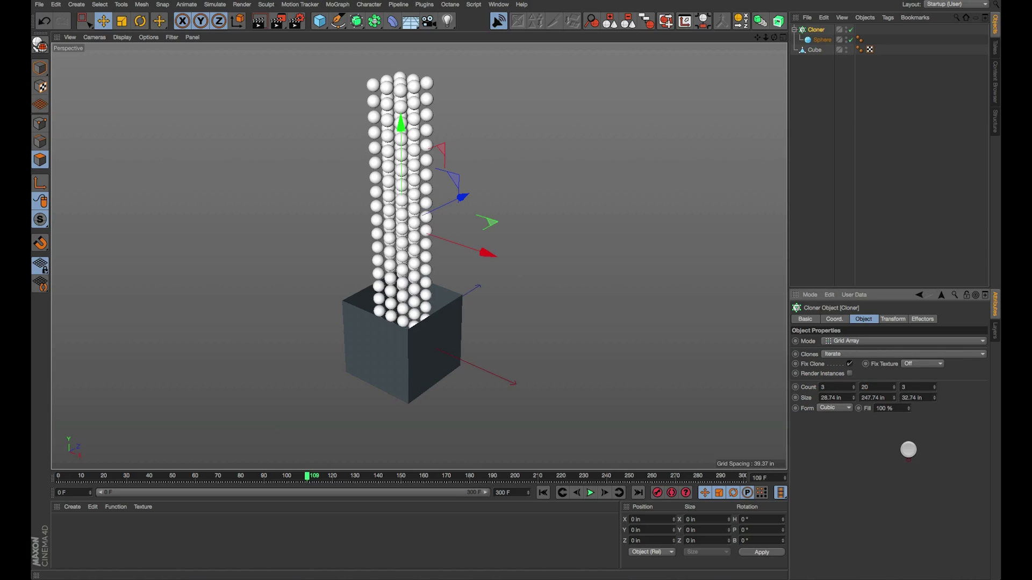
{"action": "left_click_drag", "start_coordinate": [897, 398], "coordinate": [892, 397]}
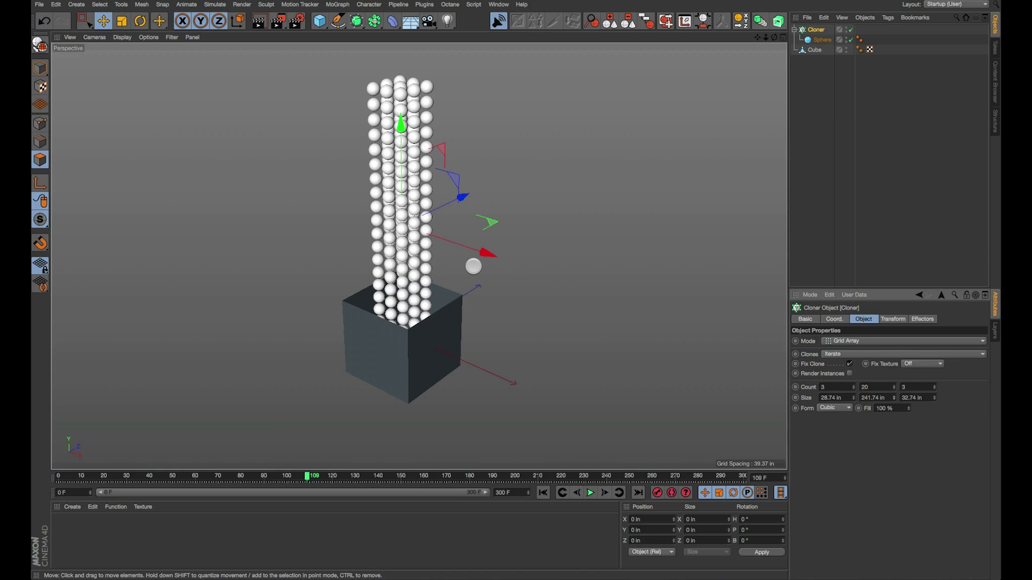
Raise the sphere column higher above the box and check it from a level angle
{"action": "left_click_drag", "start_coordinate": [400, 171], "coordinate": [398, 97]}
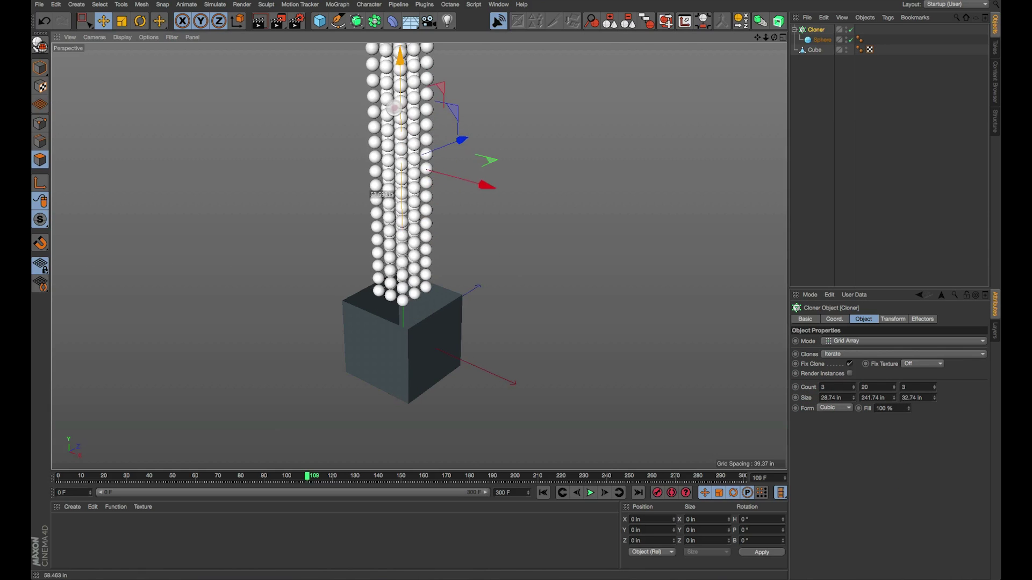
{"action": "left_click_drag", "start_coordinate": [562, 253], "coordinate": [606, 165], "text": "alt"}
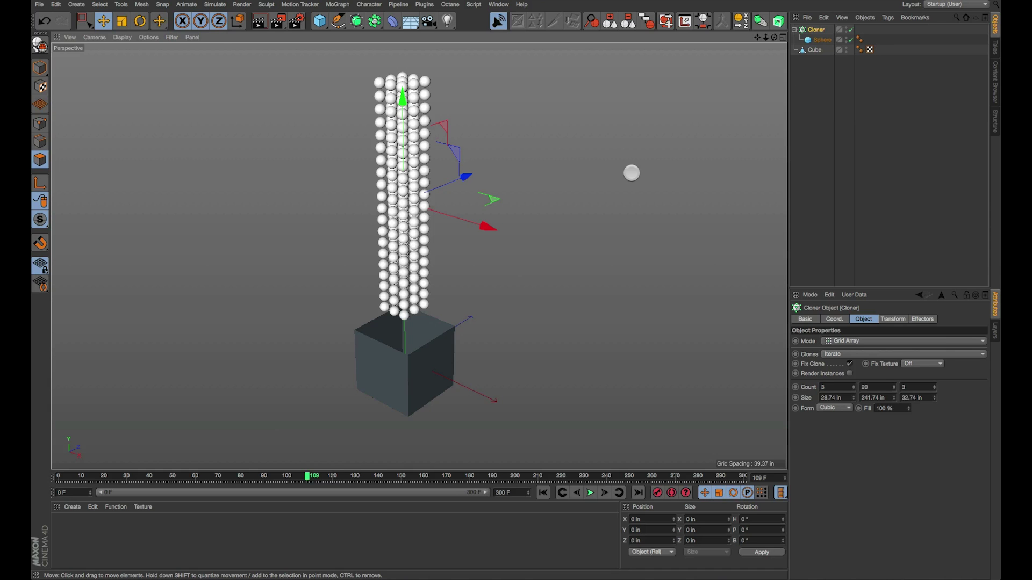
{"action": "mouse_move", "coordinate": [587, 265]}
{"action": "left_mouse_down", "text": "alt"}
{"action": "mouse_move", "coordinate": [575, 261]}
{"action": "mouse_move", "coordinate": [580, 276]}
{"action": "left_mouse_up", "text": "alt"}
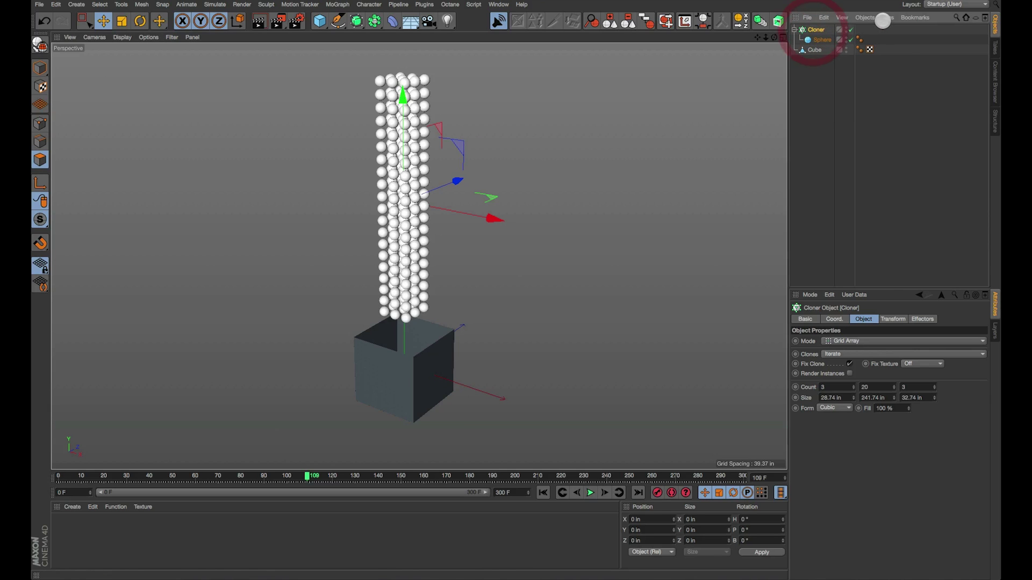
Give the Cloner a Rigid Body tag with Individual Elements collision set to Top Level
{"action": "left_click", "coordinate": [887, 17]}
{"action": "mouse_move", "coordinate": [908, 131]}
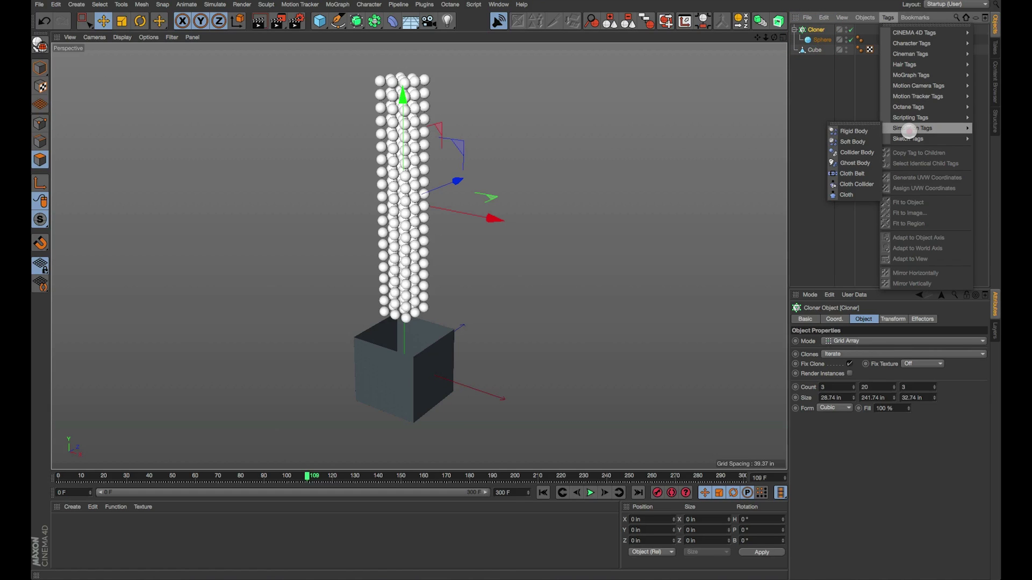
{"action": "left_click", "coordinate": [853, 132]}
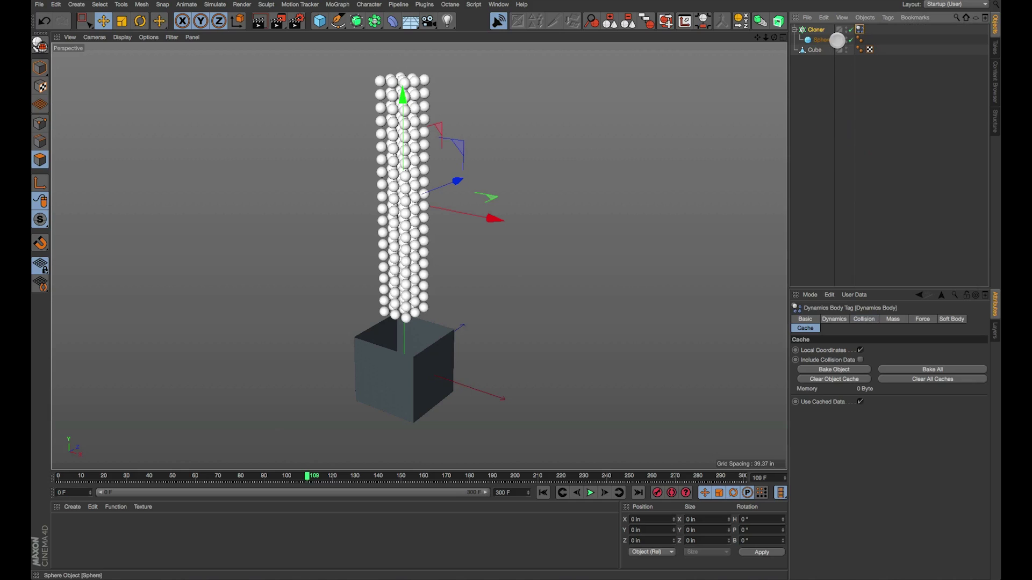
{"action": "left_click", "coordinate": [858, 28]}
{"action": "left_click", "coordinate": [866, 319]}
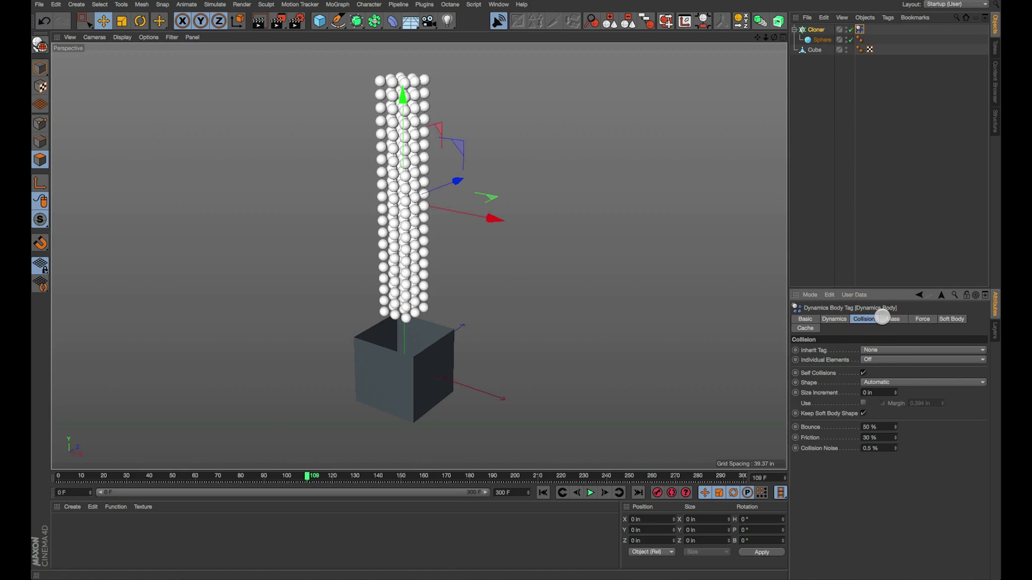
{"action": "left_click", "coordinate": [883, 360]}
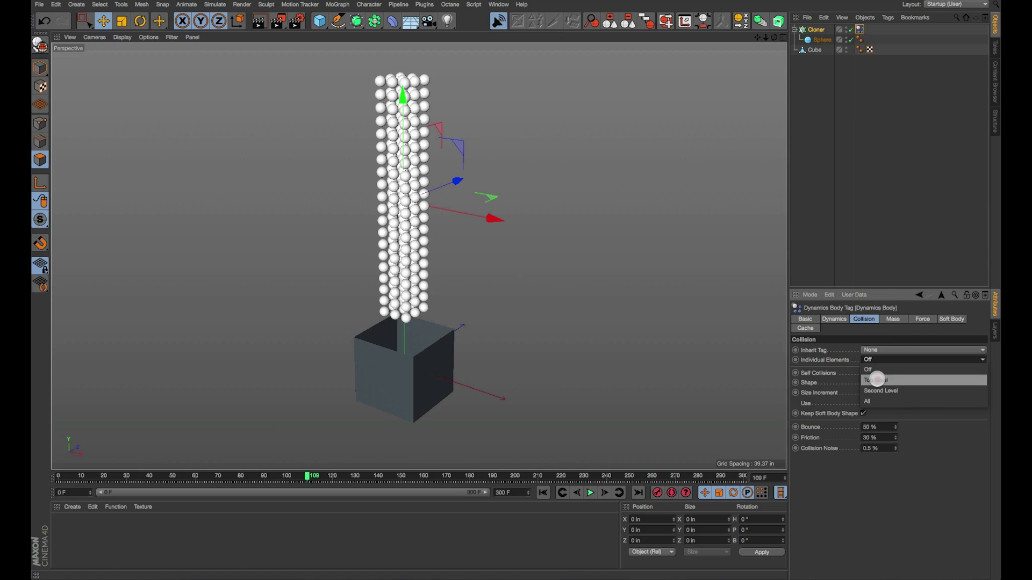
{"action": "left_click", "coordinate": [876, 382]}
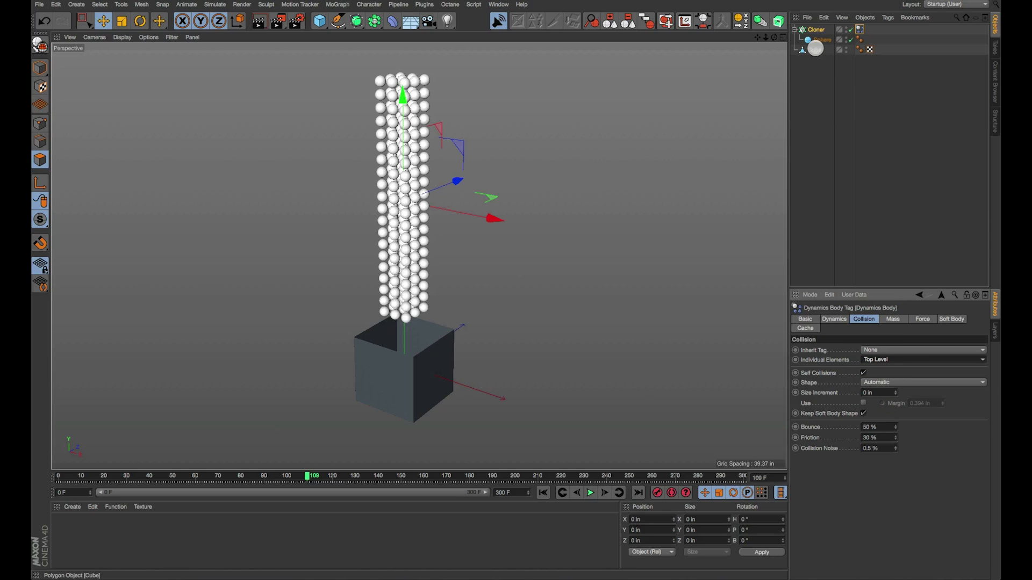
Add a Dynamics Body simulation tag to the Cube
{"action": "left_click", "coordinate": [815, 50]}
{"action": "left_click", "coordinate": [888, 18]}
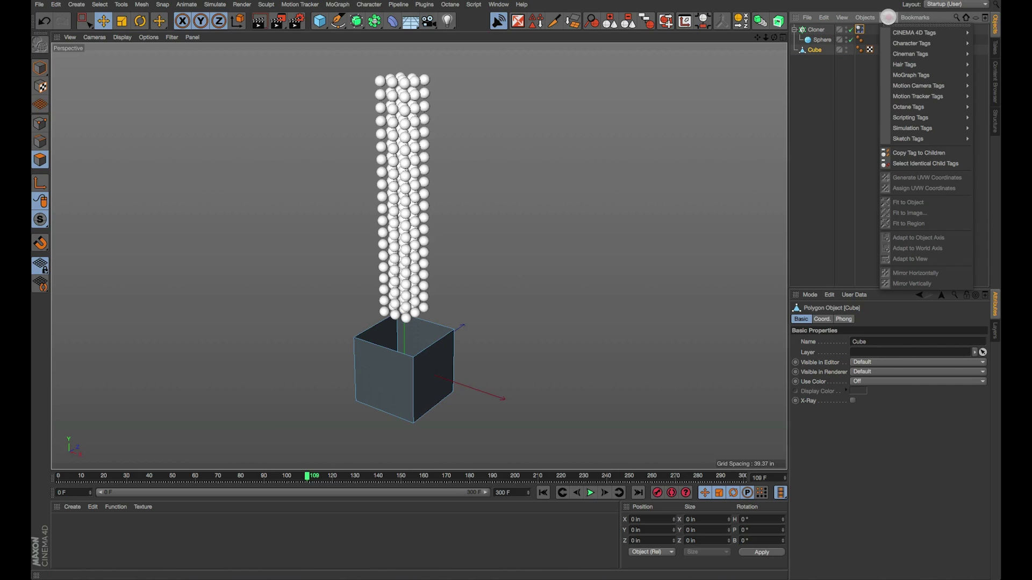
{"action": "mouse_move", "coordinate": [913, 129]}
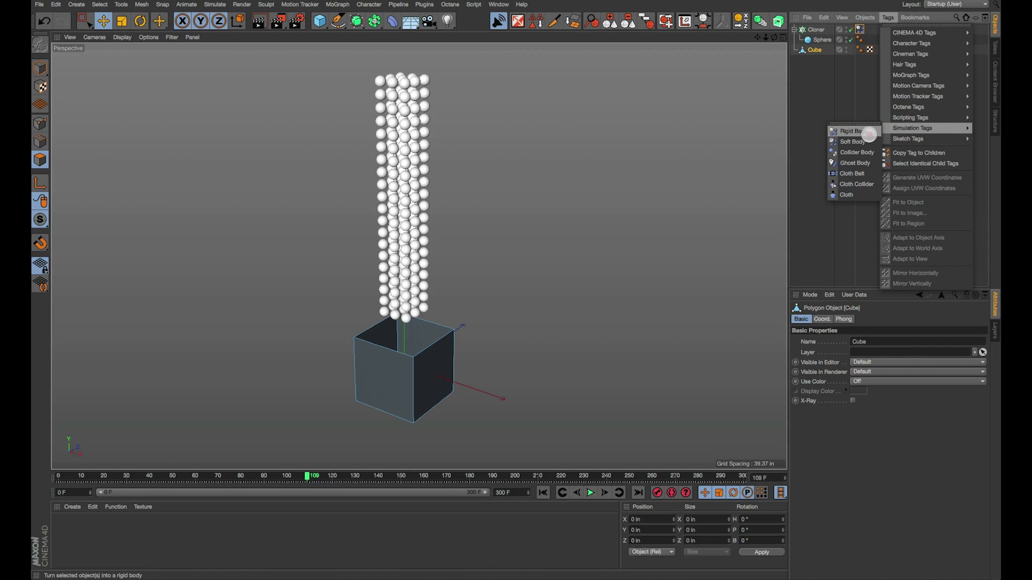
{"action": "left_click", "coordinate": [861, 164]}
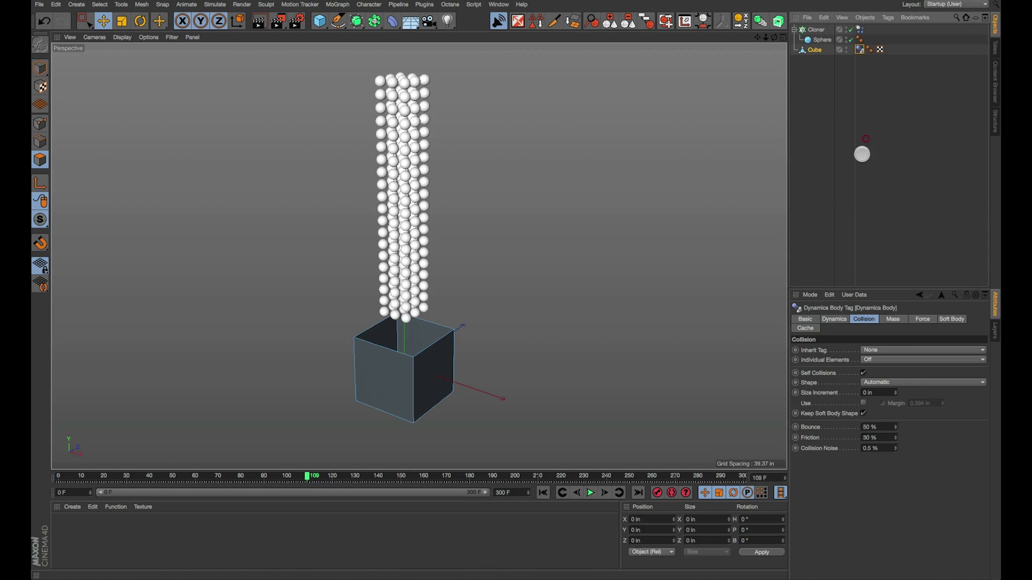
Test-play the simulation, then set the Cube's collision Shape to Static Mesh
{"action": "left_click", "coordinate": [590, 493]}
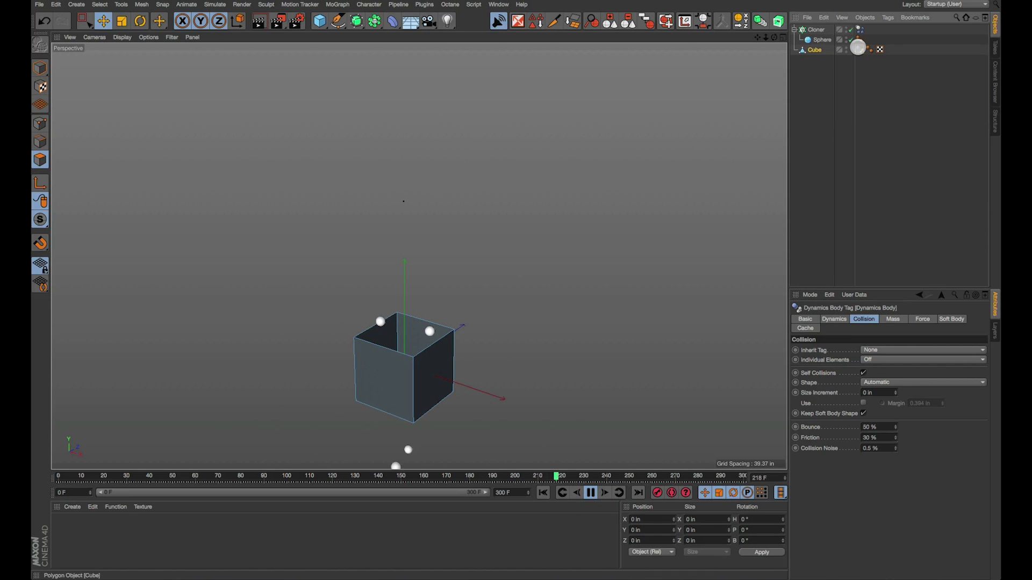
{"action": "left_click", "coordinate": [860, 49]}
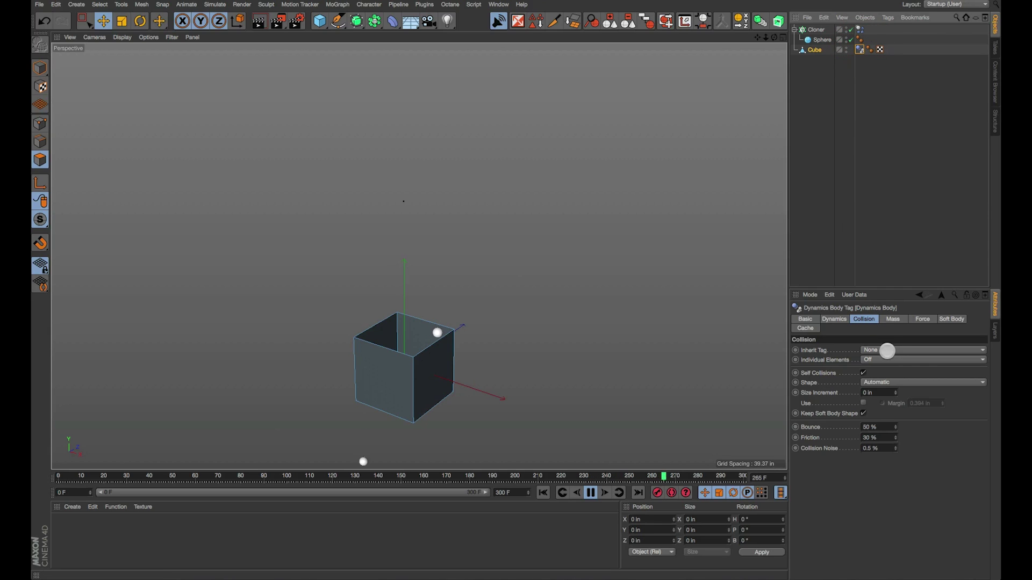
{"action": "left_click", "coordinate": [894, 381]}
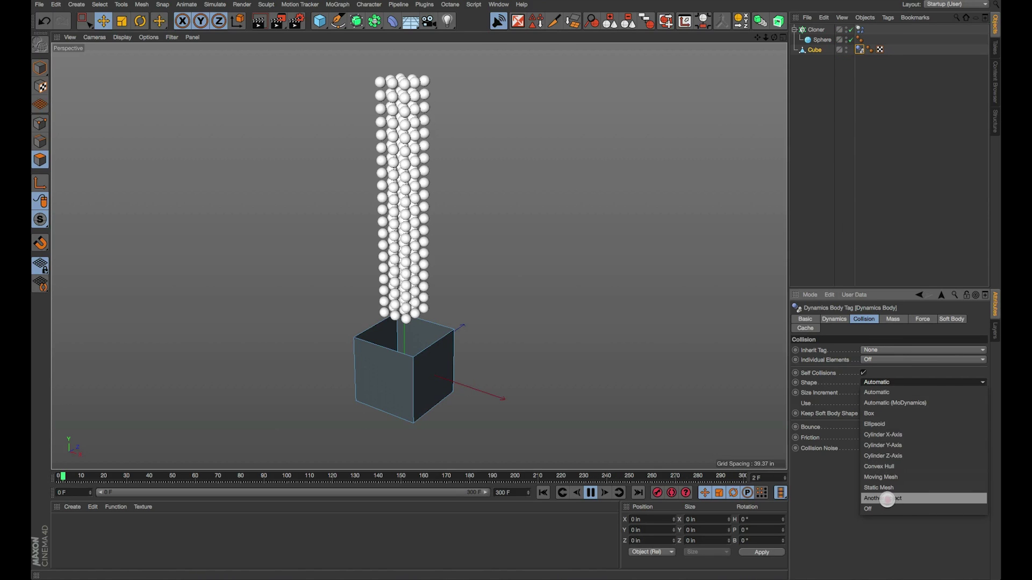
{"action": "left_click", "coordinate": [903, 487]}
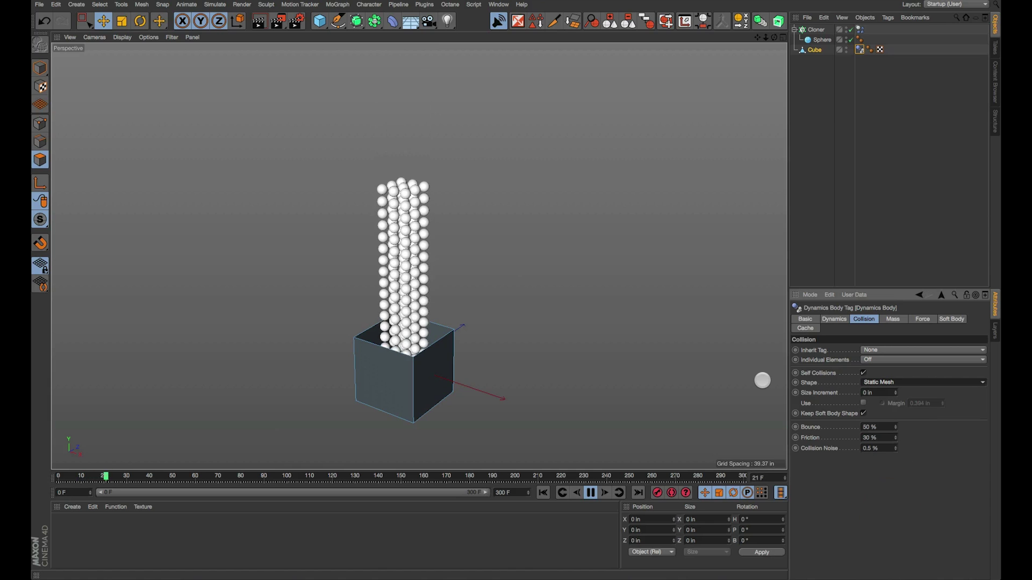
Rewind and replay the simulation, pausing at frame 110 to check the spheres
{"action": "left_click_drag", "start_coordinate": [526, 398], "coordinate": [413, 383], "text": "alt"}
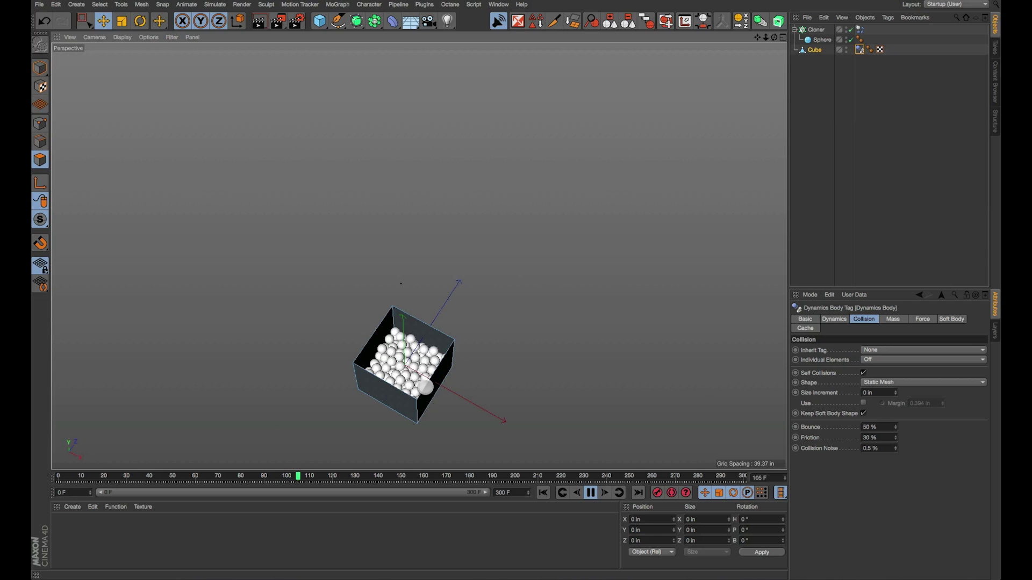
{"action": "left_click", "coordinate": [590, 492]}
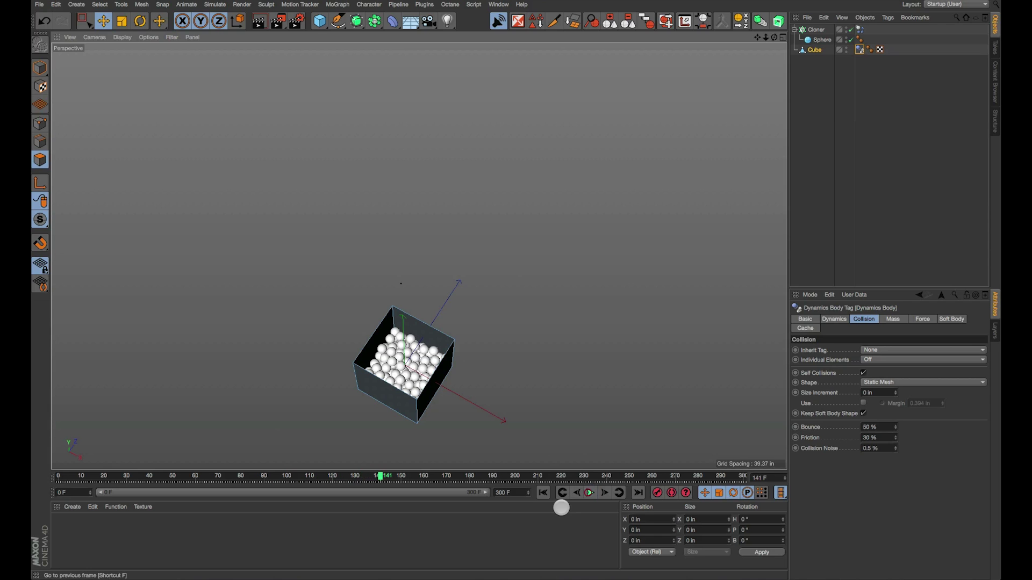
{"action": "left_click", "coordinate": [542, 493]}
{"action": "left_click_drag", "start_coordinate": [387, 361], "coordinate": [456, 330], "text": "alt"}
{"action": "left_click", "coordinate": [591, 492]}
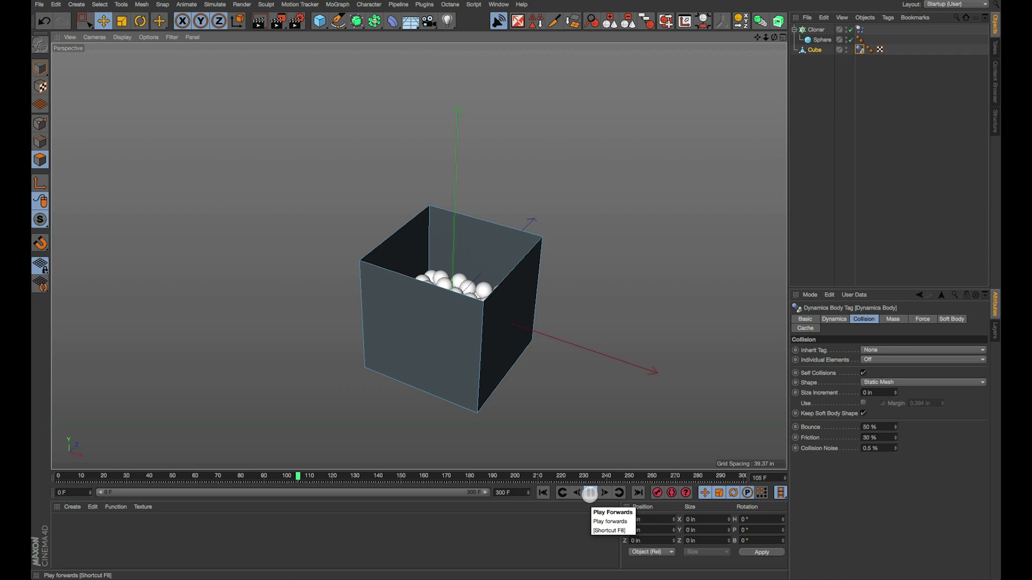
{"action": "left_click", "coordinate": [589, 493]}
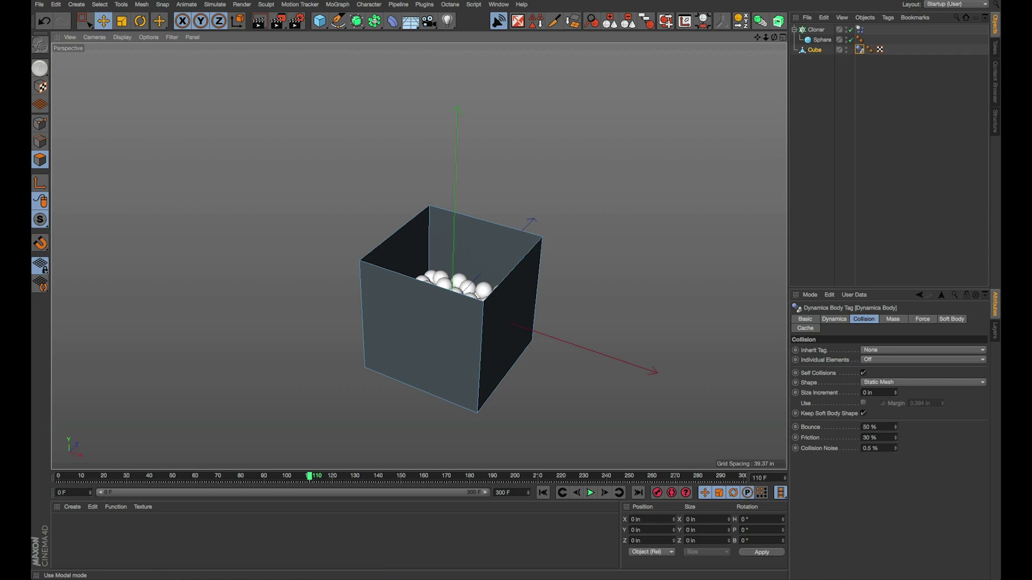
Inspect the settled spheres inside the cube from several angles, then rewind to frame 0
{"action": "left_click", "coordinate": [40, 68]}
{"action": "left_click", "coordinate": [104, 21]}
{"action": "left_click_drag", "start_coordinate": [375, 224], "coordinate": [582, 290], "text": "alt"}
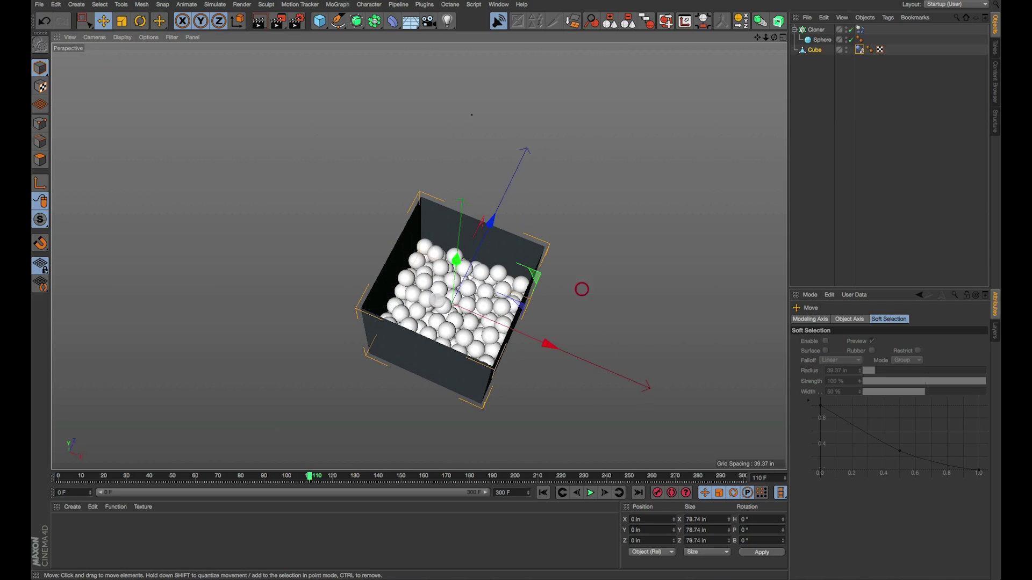
{"action": "left_click_drag", "start_coordinate": [555, 331], "coordinate": [655, 276], "text": "alt"}
{"action": "right_click_drag", "start_coordinate": [655, 277], "coordinate": [610, 315], "text": "alt"}
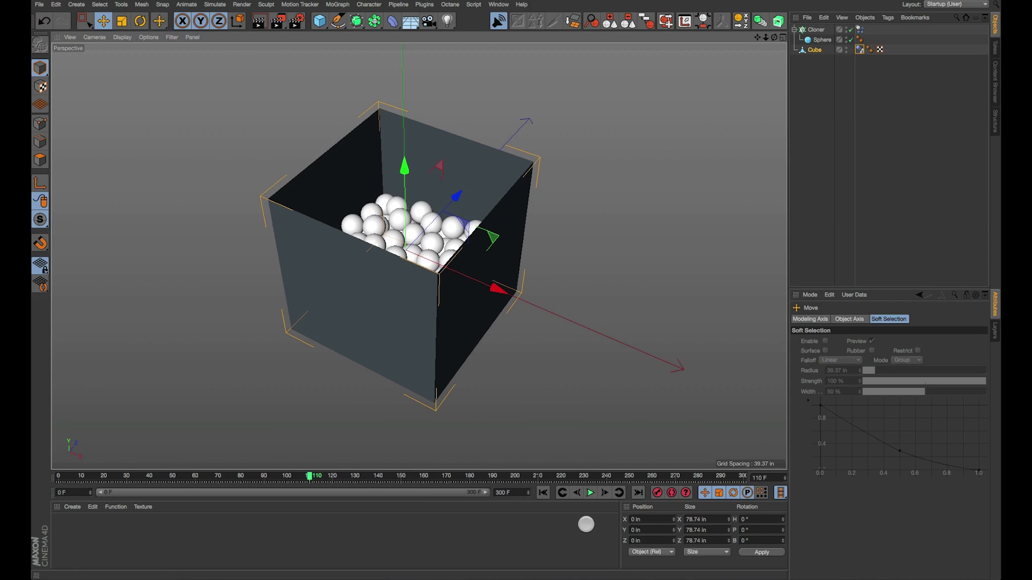
{"action": "left_click", "coordinate": [543, 492]}
{"action": "left_click_drag", "start_coordinate": [570, 248], "coordinate": [534, 185], "text": "alt"}
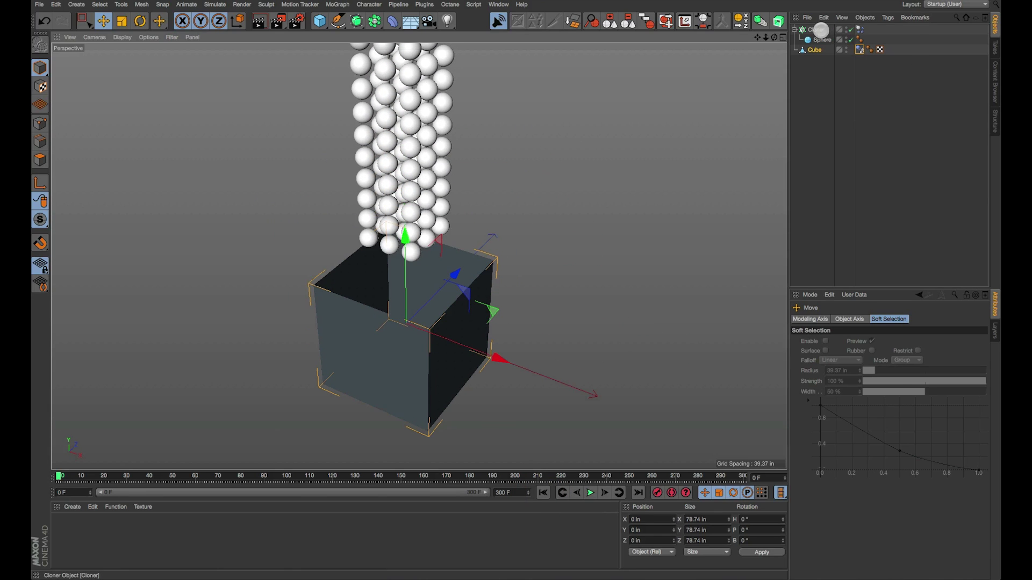
{"action": "left_click", "coordinate": [821, 30]}
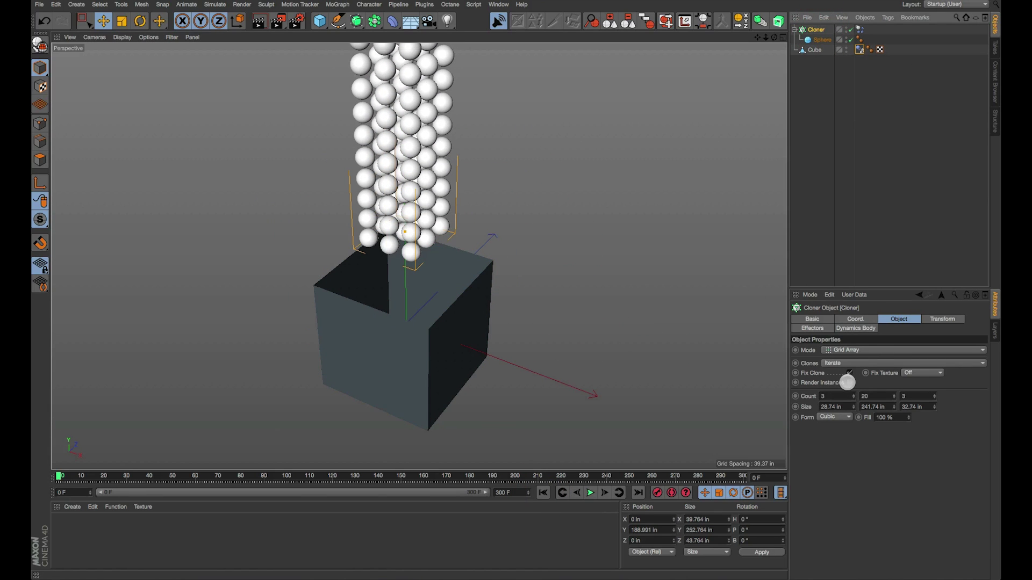
Test the simulation with Render Instances on, rewind to frame 0, then uncheck Render Instances
{"action": "left_click", "coordinate": [848, 383]}
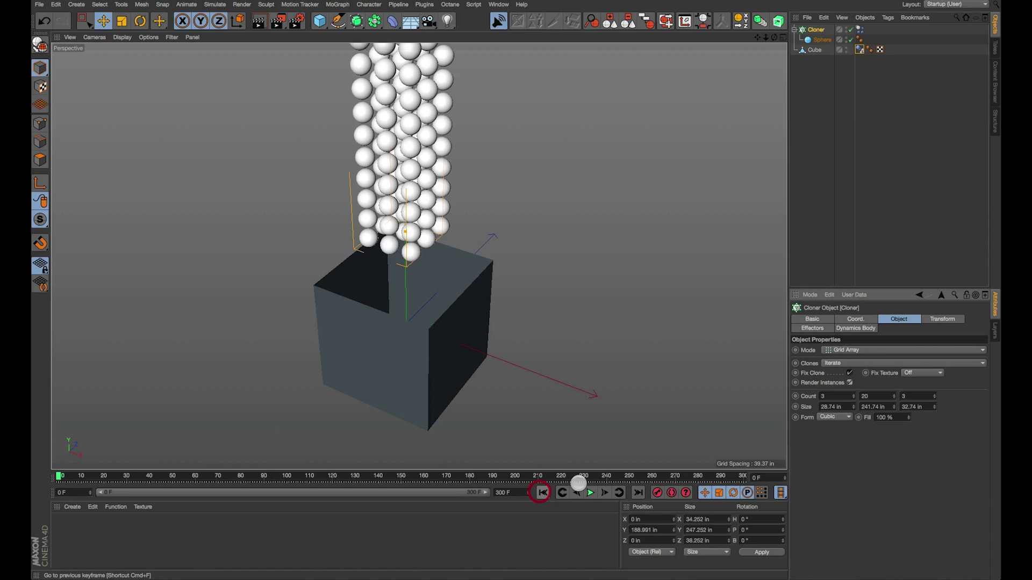
{"action": "scroll", "coordinate": [525, 403], "scroll_direction": "down", "scroll_amount": 8}
{"action": "middle_click_drag", "start_coordinate": [461, 297], "coordinate": [460, 359], "text": "alt"}
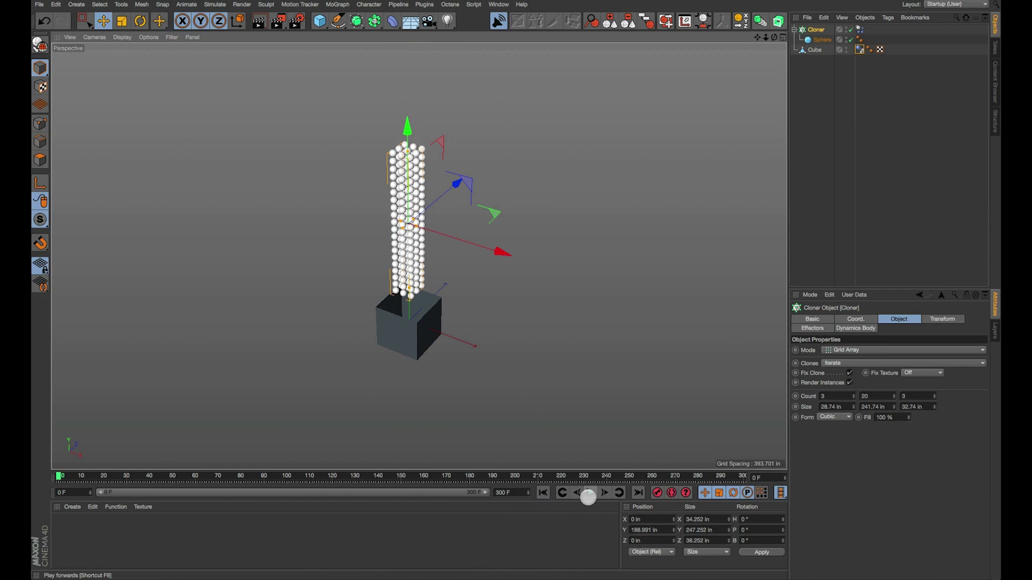
{"action": "left_click", "coordinate": [590, 493]}
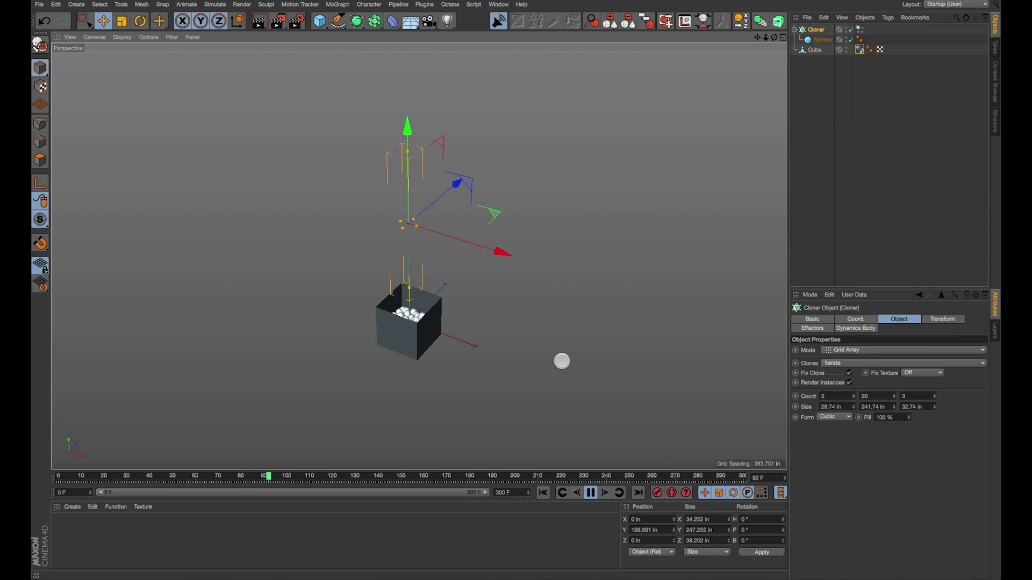
{"action": "scroll", "coordinate": [559, 359], "scroll_direction": "up", "scroll_amount": 6}
{"action": "scroll", "coordinate": [554, 363], "scroll_direction": "down", "scroll_amount": 2}
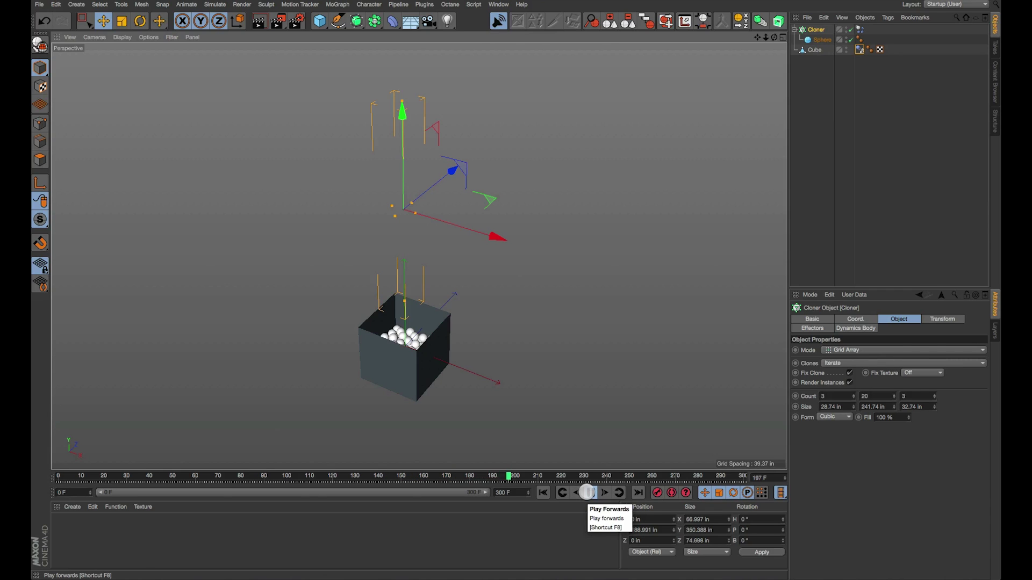
{"action": "left_click", "coordinate": [590, 493]}
{"action": "left_click", "coordinate": [543, 492]}
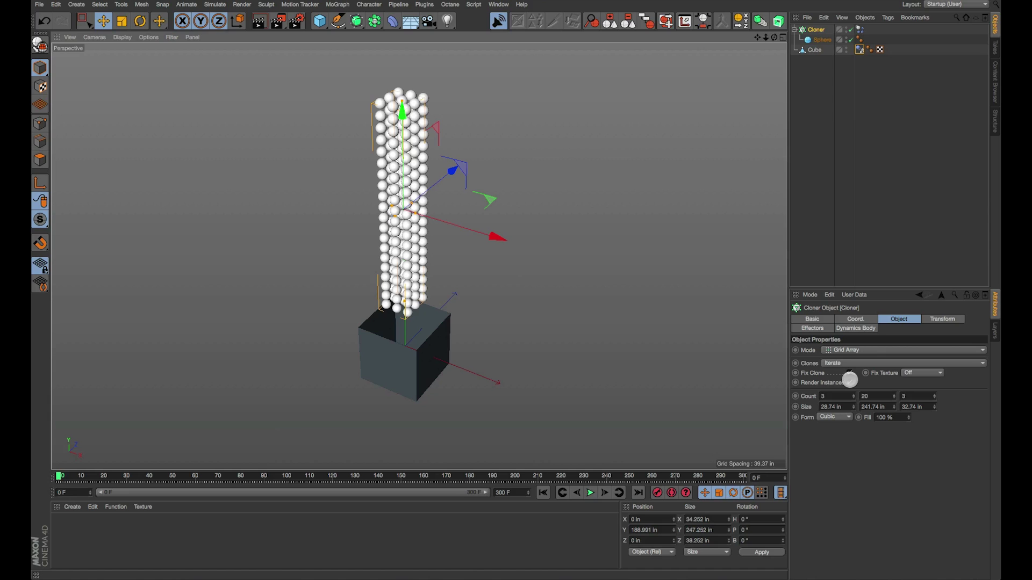
{"action": "left_click", "coordinate": [849, 382]}
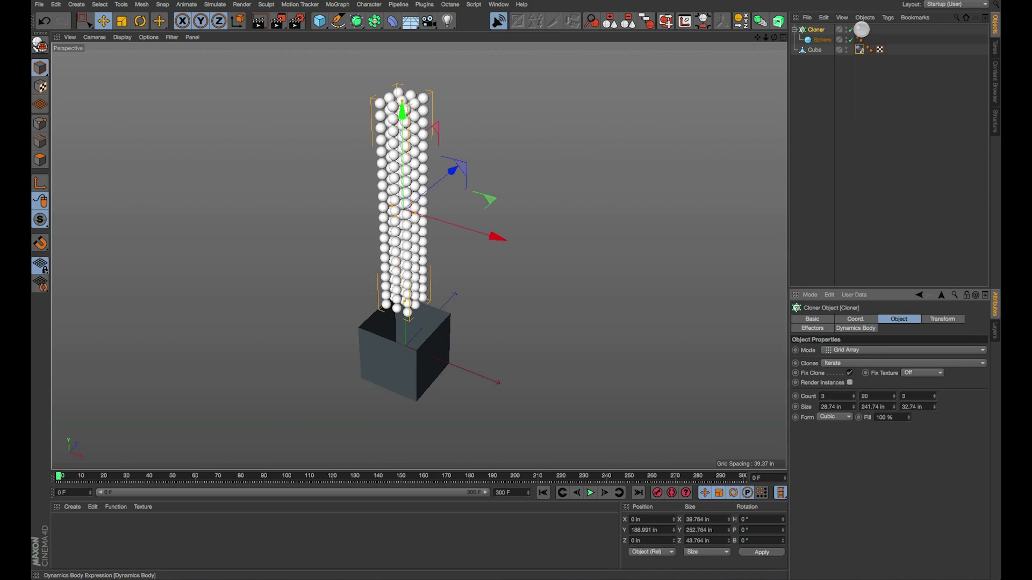
Run Bake All in the Cache tab of the Cloner's Dynamics Body tag
{"action": "left_click", "coordinate": [861, 30]}
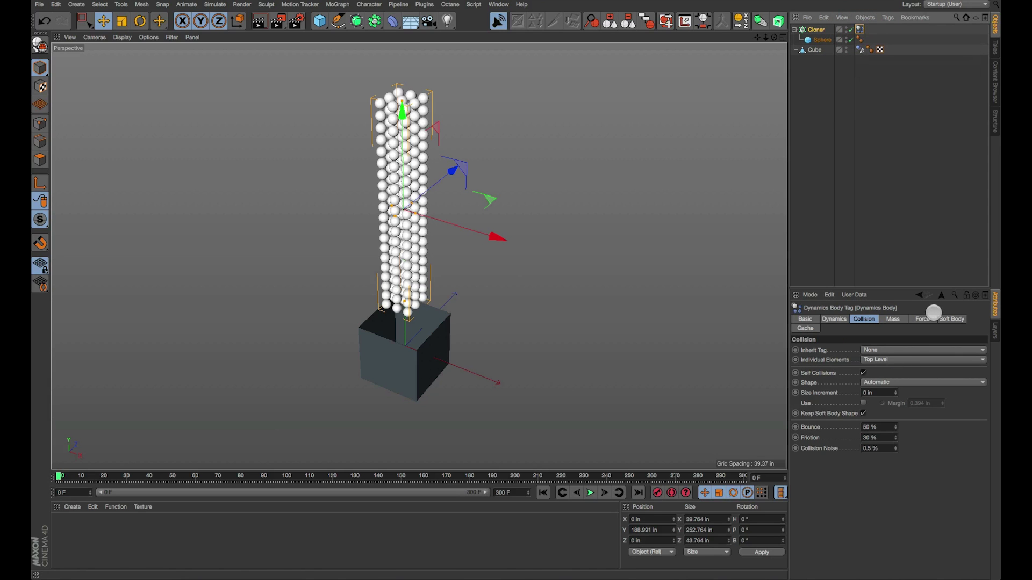
{"action": "left_click", "coordinate": [808, 328]}
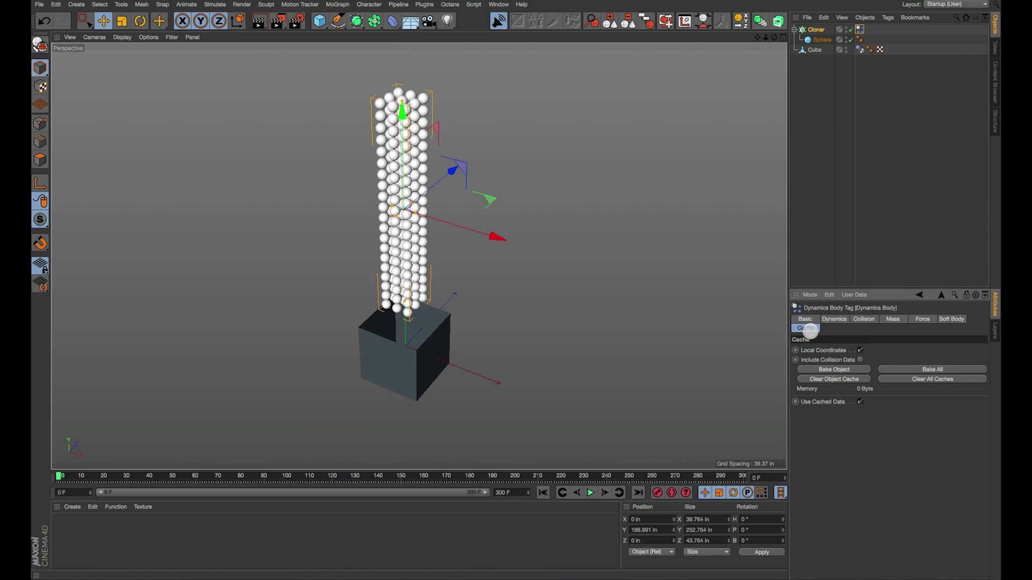
{"action": "left_click", "coordinate": [914, 369]}
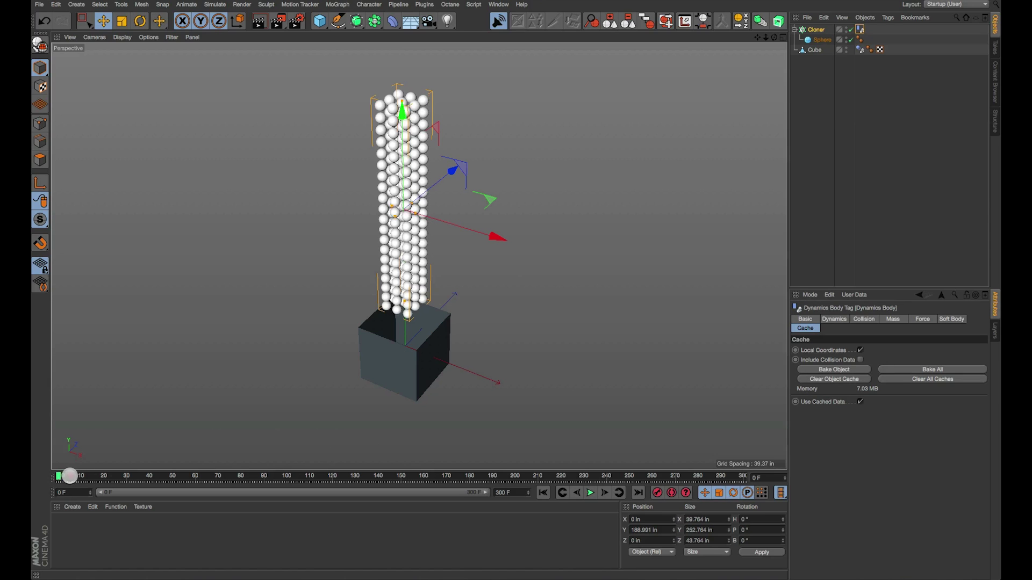
Scrub the timeline to review the baked spheres falling and settling in the box
{"action": "left_click_drag", "start_coordinate": [69, 477], "coordinate": [364, 463]}
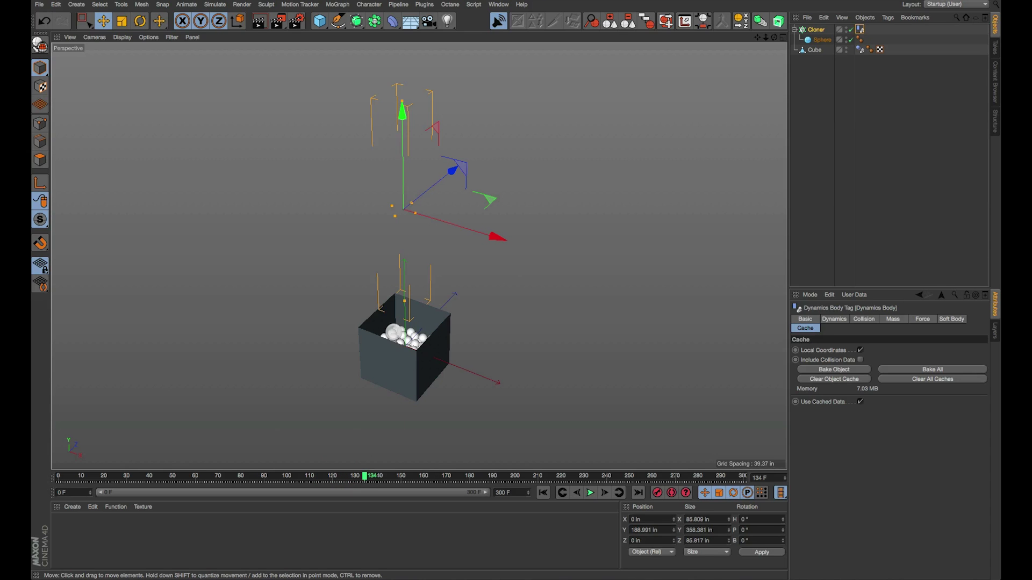
{"action": "scroll", "coordinate": [419, 256], "scroll_direction": "up", "scroll_amount": 6}
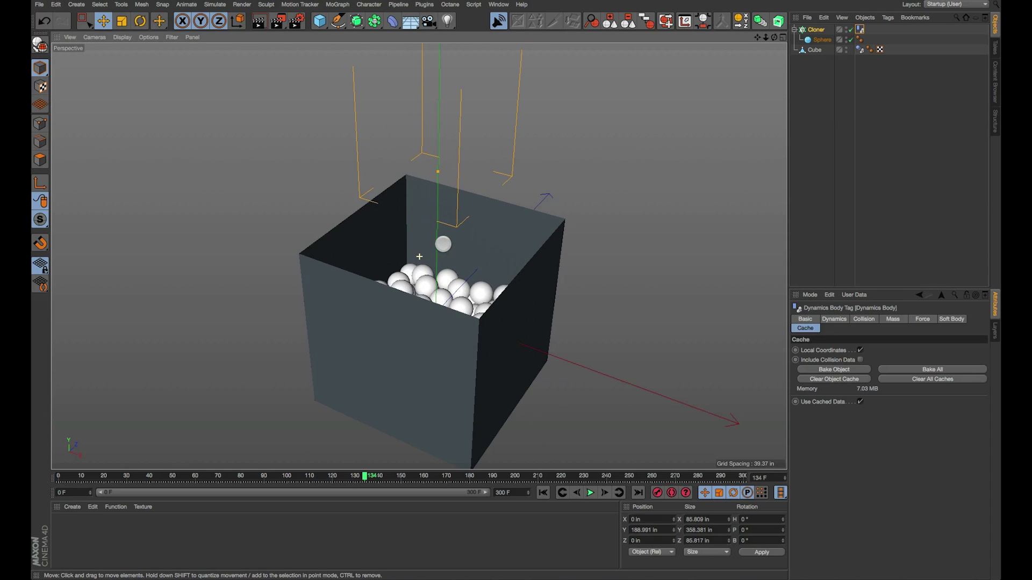
{"action": "middle_click_drag", "start_coordinate": [419, 257], "coordinate": [420, 196], "text": "alt"}
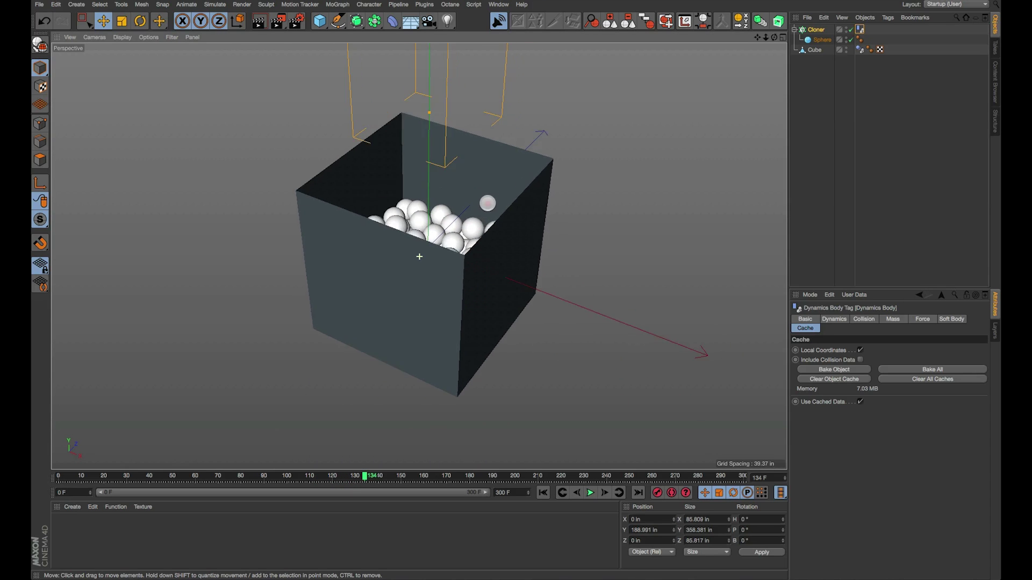
{"action": "middle_click_drag", "start_coordinate": [487, 203], "coordinate": [479, 223], "text": "alt"}
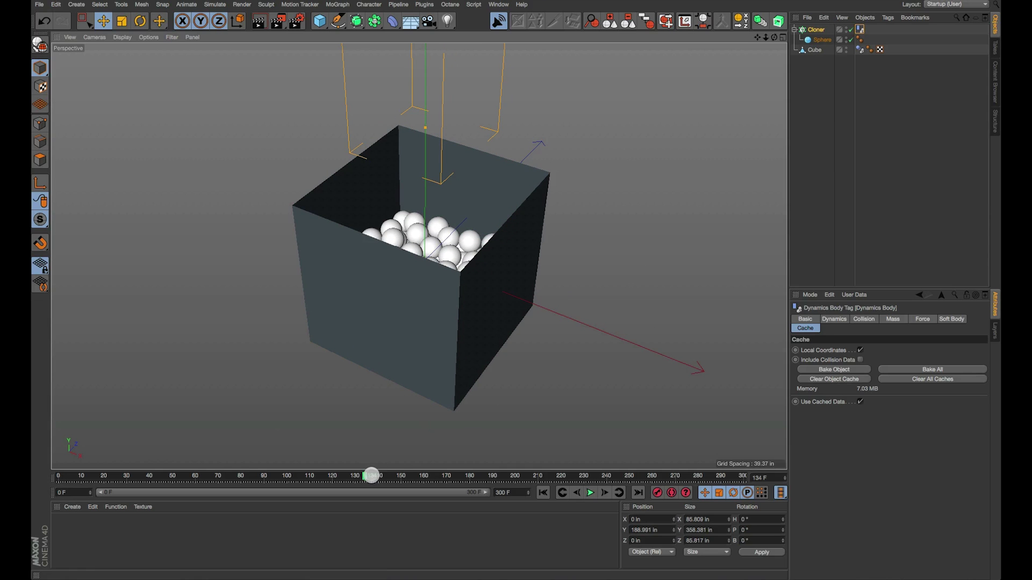
{"action": "left_click_drag", "start_coordinate": [372, 475], "coordinate": [574, 477]}
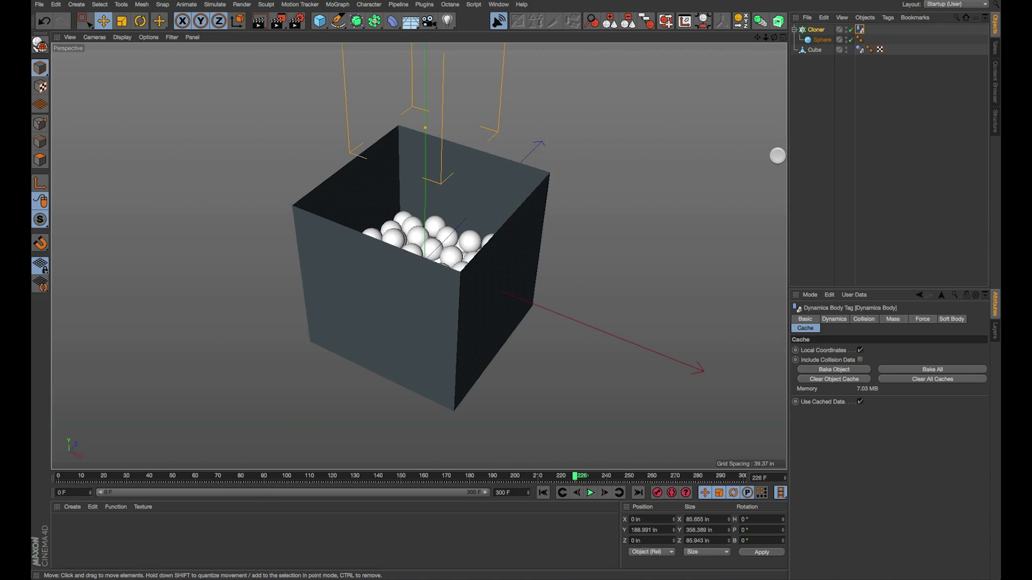
Uncheck Enabled in the Dynamics tab of the Cloner's Dynamics Body tag
{"action": "left_click", "coordinate": [862, 29]}
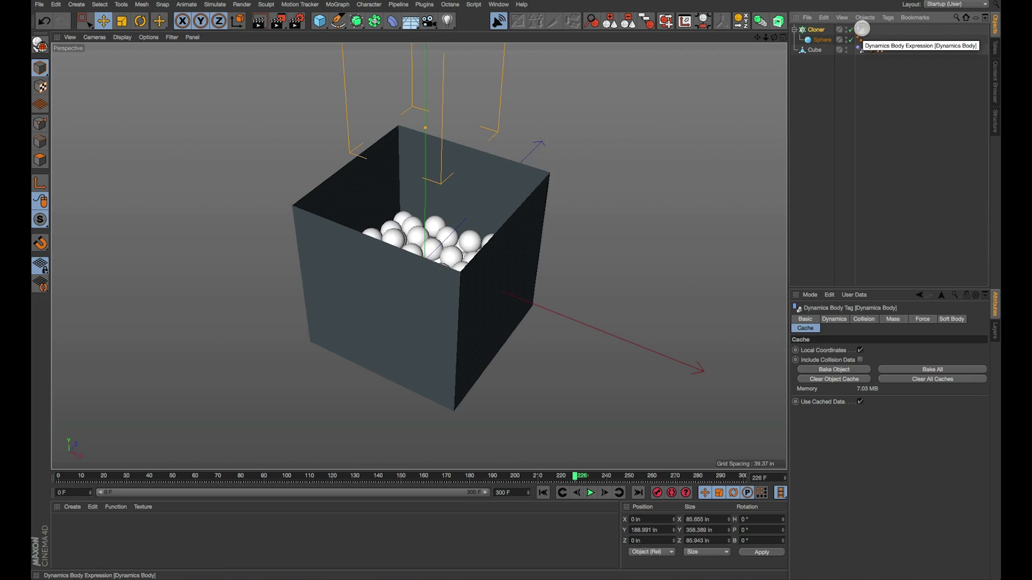
{"action": "left_click", "coordinate": [834, 318]}
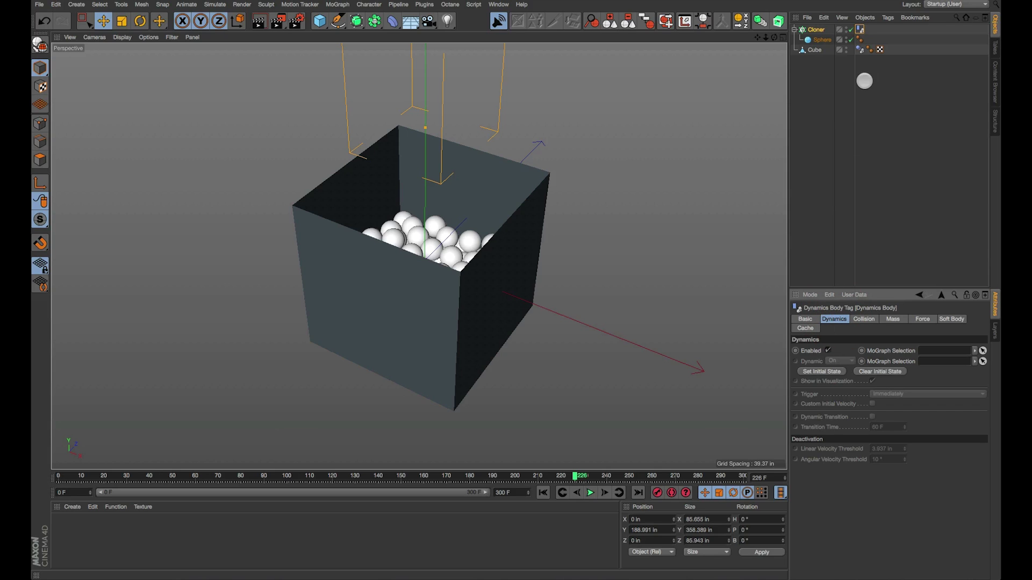
{"action": "left_click", "coordinate": [828, 350]}
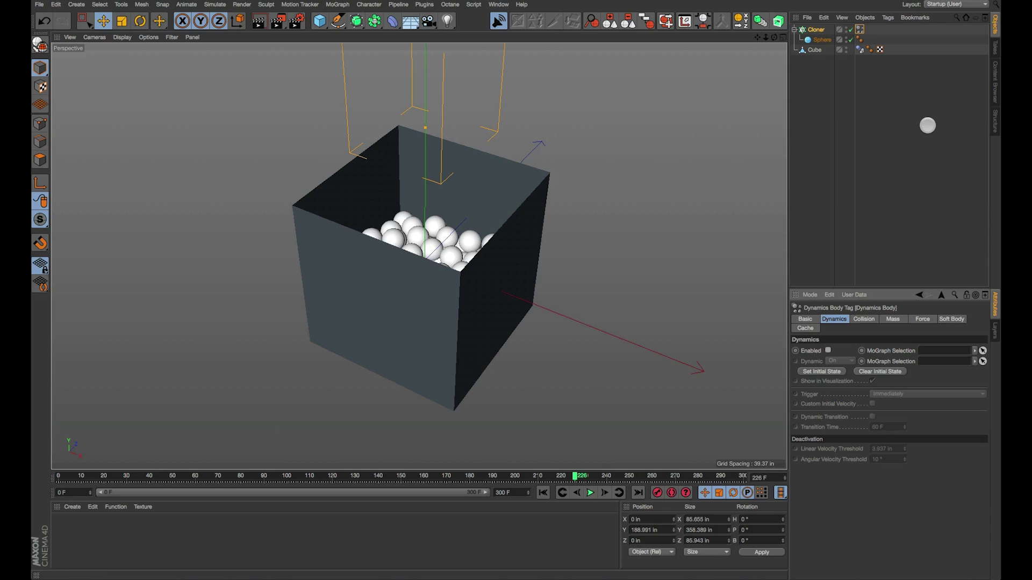
{"action": "left_click", "coordinate": [927, 122]}
Apply Current State to Object to the Cloner
{"action": "left_click", "coordinate": [818, 30]}
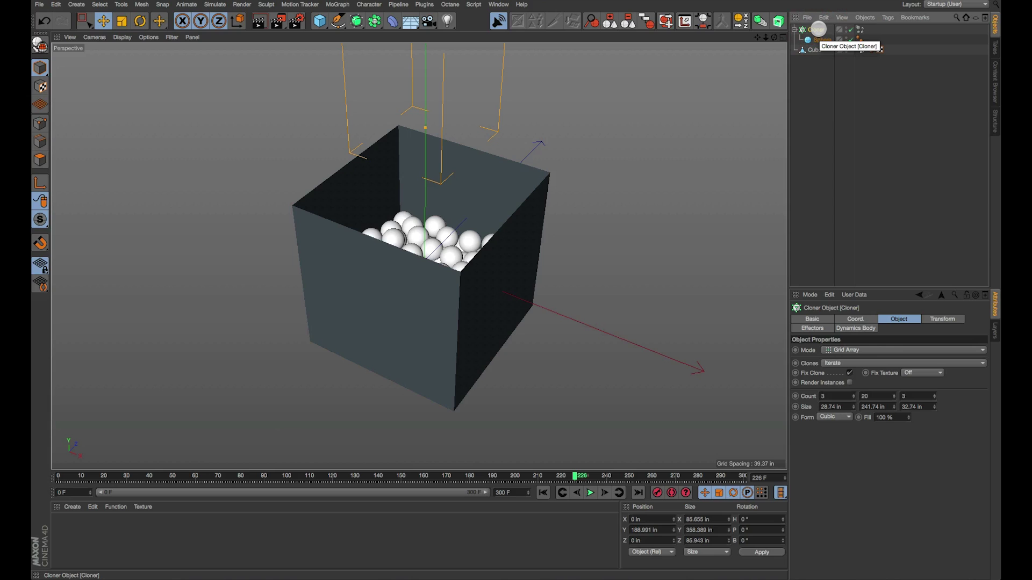
{"action": "left_click", "coordinate": [868, 18]}
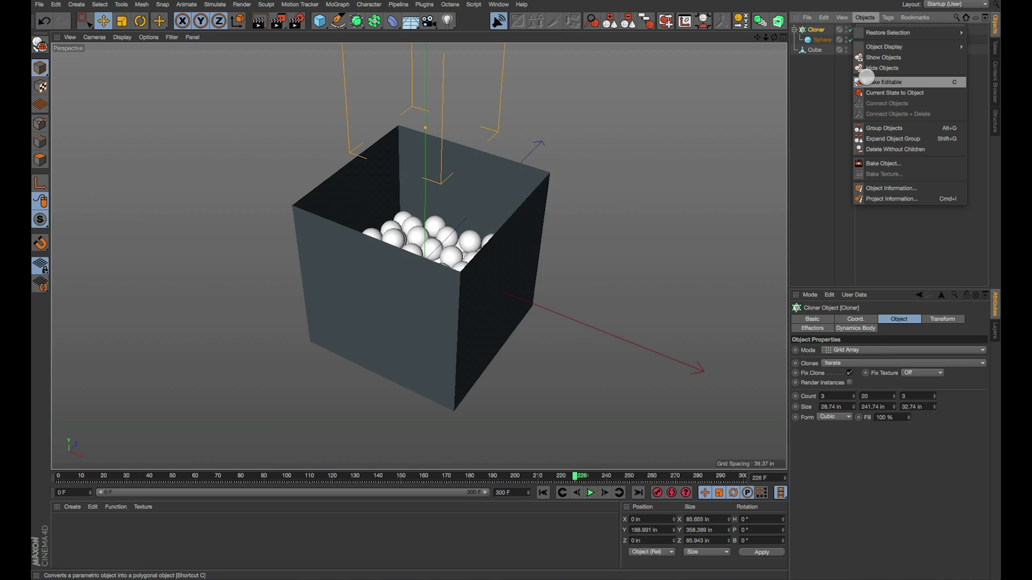
{"action": "left_click", "coordinate": [875, 93]}
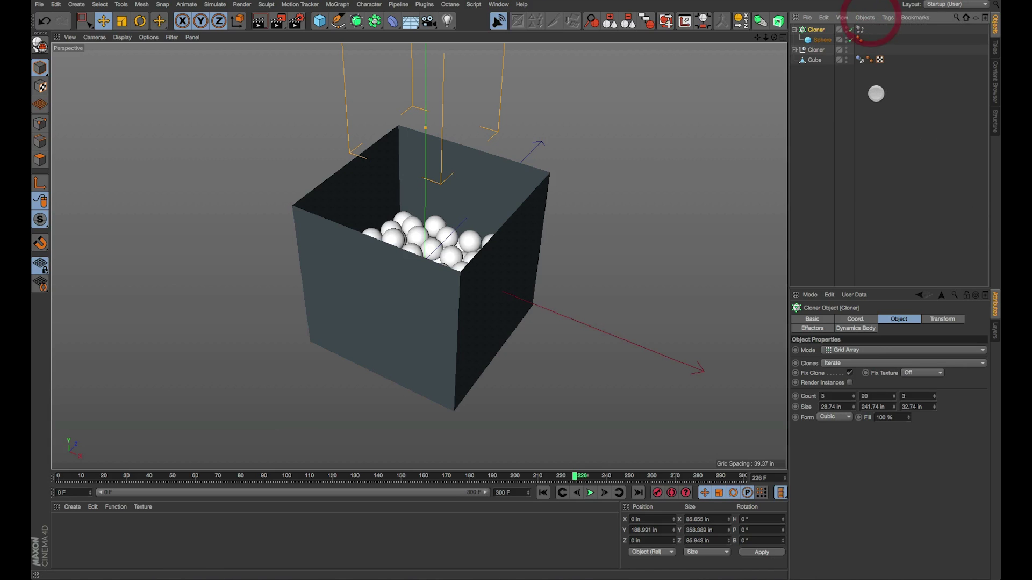
Expand the new Cloner null and select Sphere 0 among its sphere children
{"action": "left_click", "coordinate": [815, 50]}
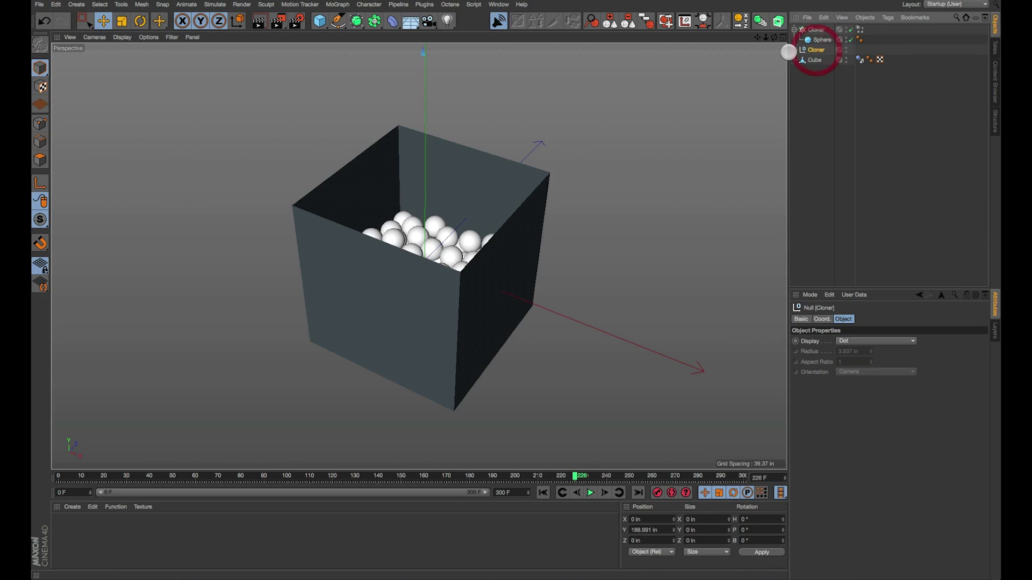
{"action": "left_click", "coordinate": [793, 49]}
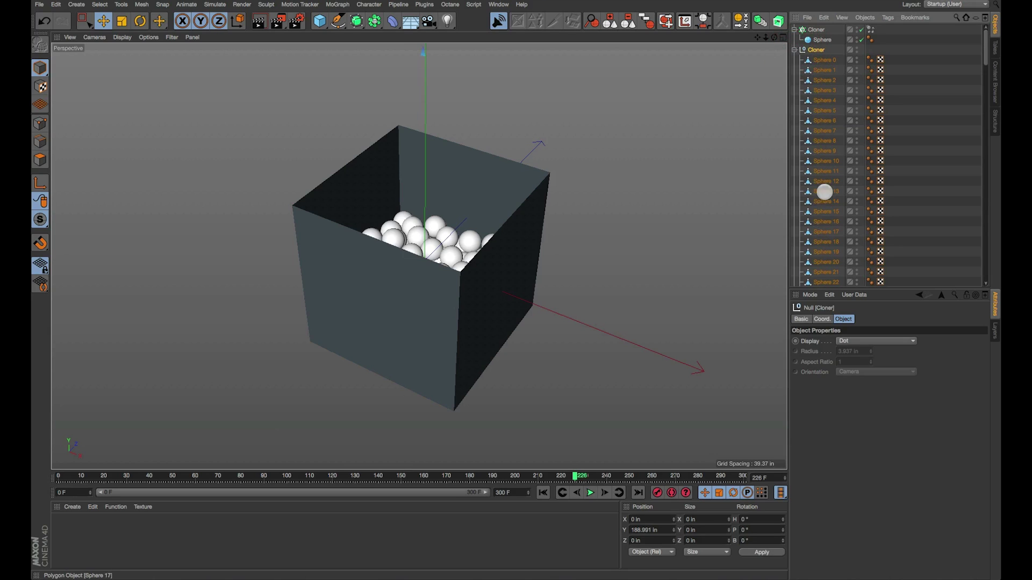
{"action": "left_click", "coordinate": [794, 50]}
{"action": "left_click", "coordinate": [816, 29]}
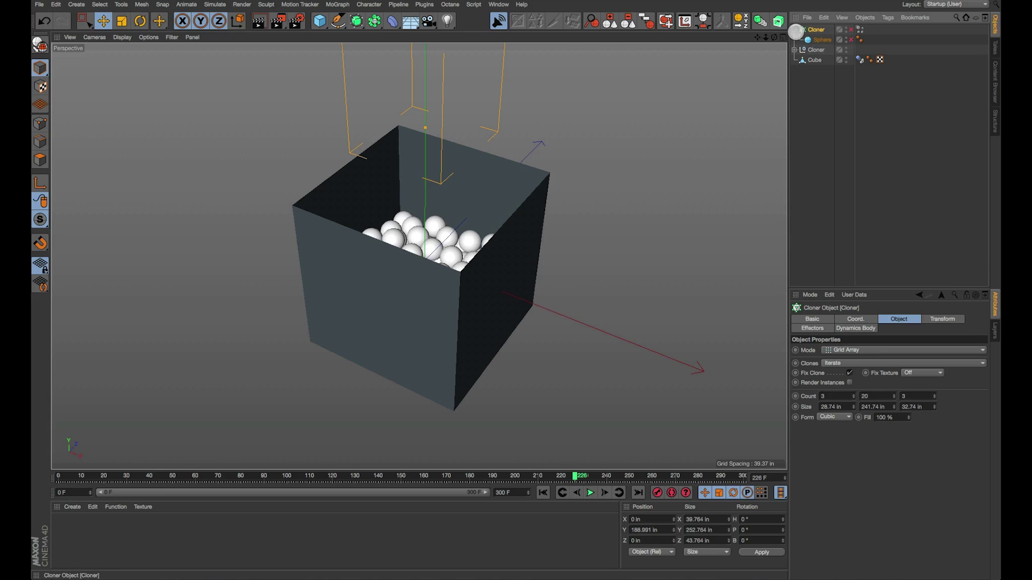
{"action": "left_click", "coordinate": [794, 51]}
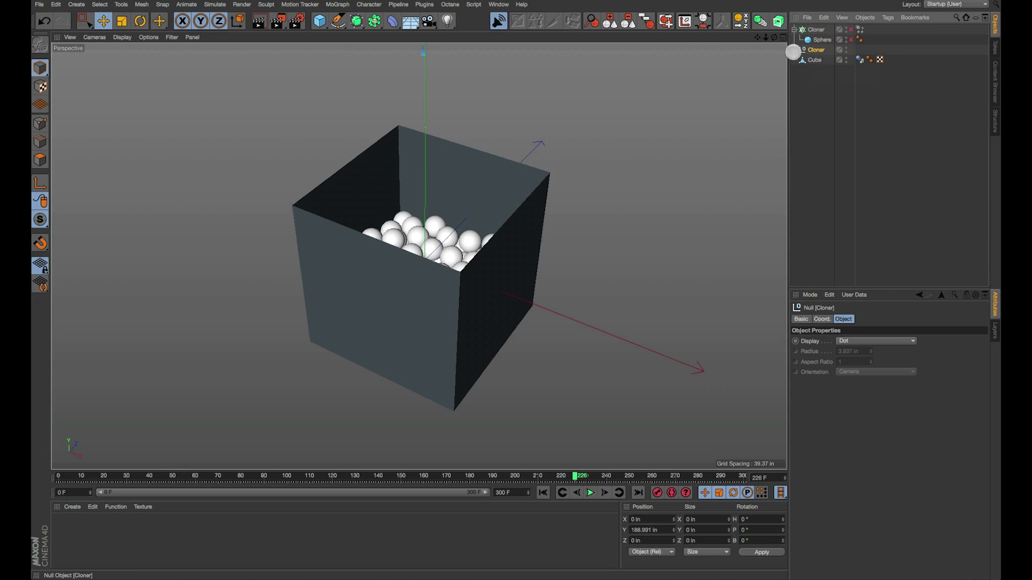
{"action": "left_click", "coordinate": [794, 50]}
{"action": "left_click", "coordinate": [822, 60]}
{"action": "left_click_drag", "start_coordinate": [571, 265], "coordinate": [576, 246], "text": "alt"}
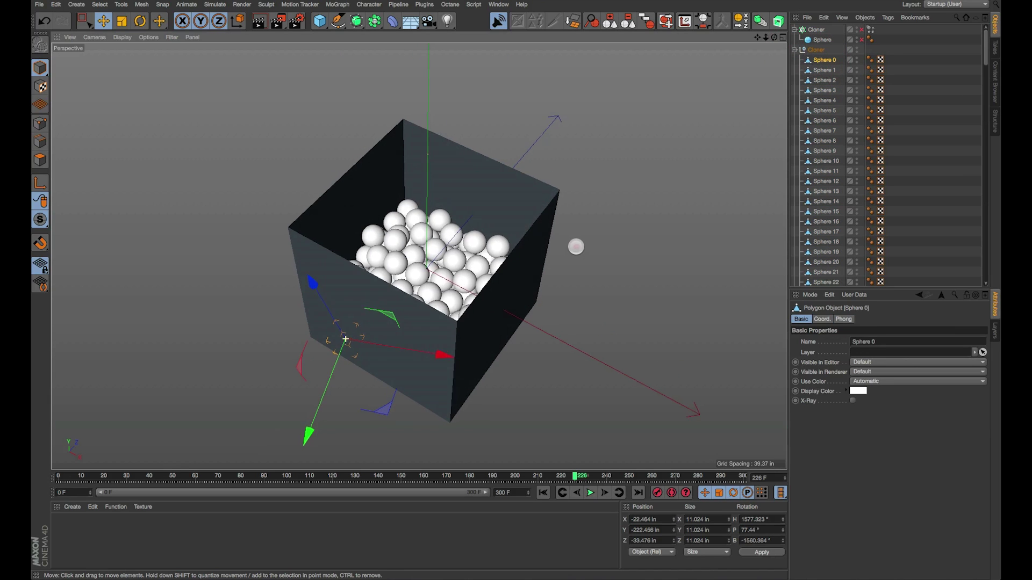
{"action": "left_click", "coordinate": [472, 246]}
{"action": "left_click", "coordinate": [423, 274]}
{"action": "left_click", "coordinate": [408, 237]}
{"action": "left_click_drag", "start_coordinate": [408, 236], "coordinate": [412, 259], "text": "alt"}
{"action": "scroll", "coordinate": [466, 235], "scroll_direction": "up", "scroll_amount": 5}
{"action": "key", "text": "ctrl+z"}
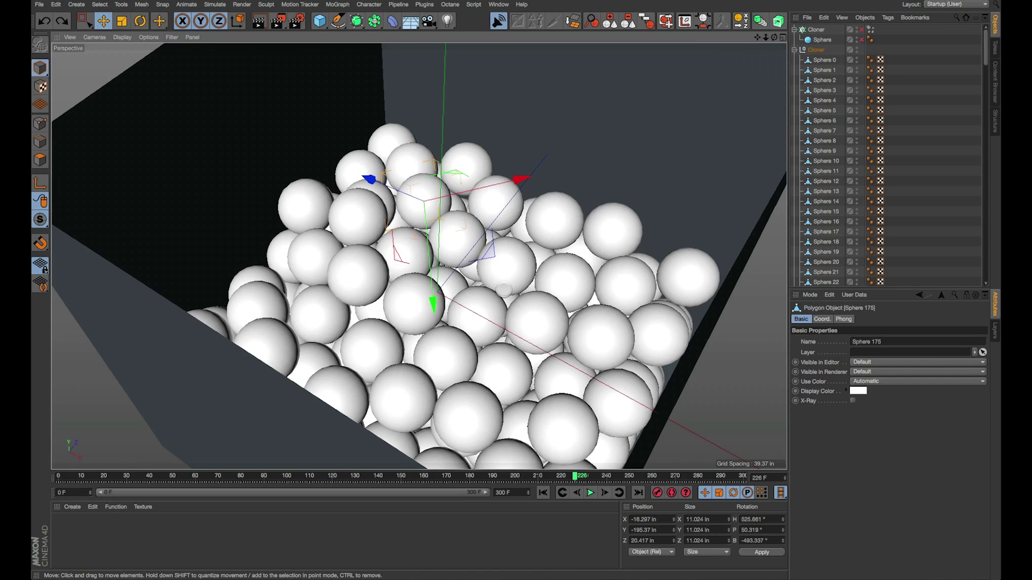
{"action": "scroll", "coordinate": [562, 283], "scroll_direction": "down", "scroll_amount": 3}
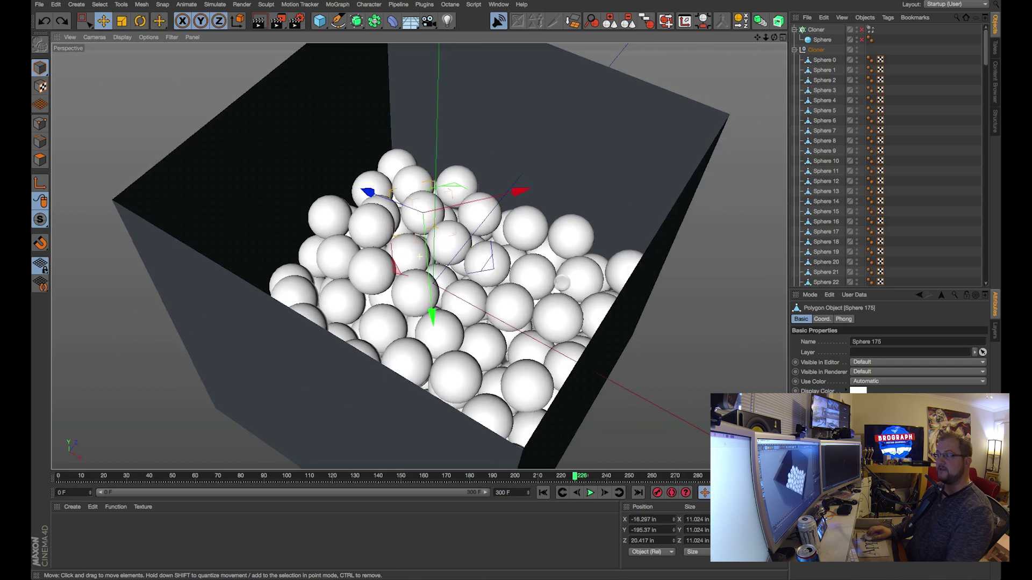
{"action": "scroll", "coordinate": [562, 282], "scroll_direction": "down", "scroll_amount": 3}
{"action": "left_click_drag", "start_coordinate": [421, 230], "coordinate": [419, 258], "text": "alt"}
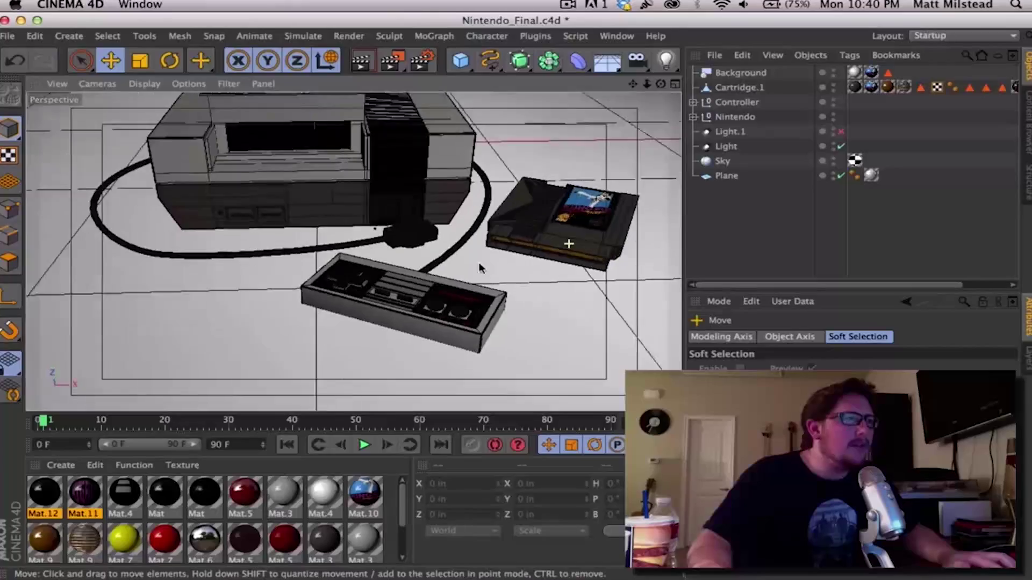
{"action": "left_click_drag", "start_coordinate": [479, 263], "coordinate": [548, 260], "text": "alt"}
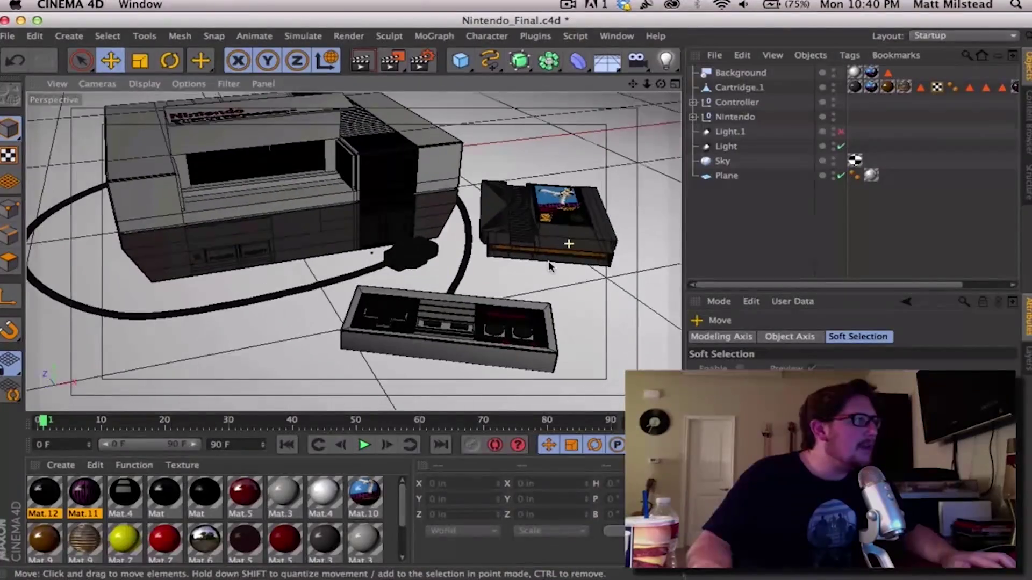